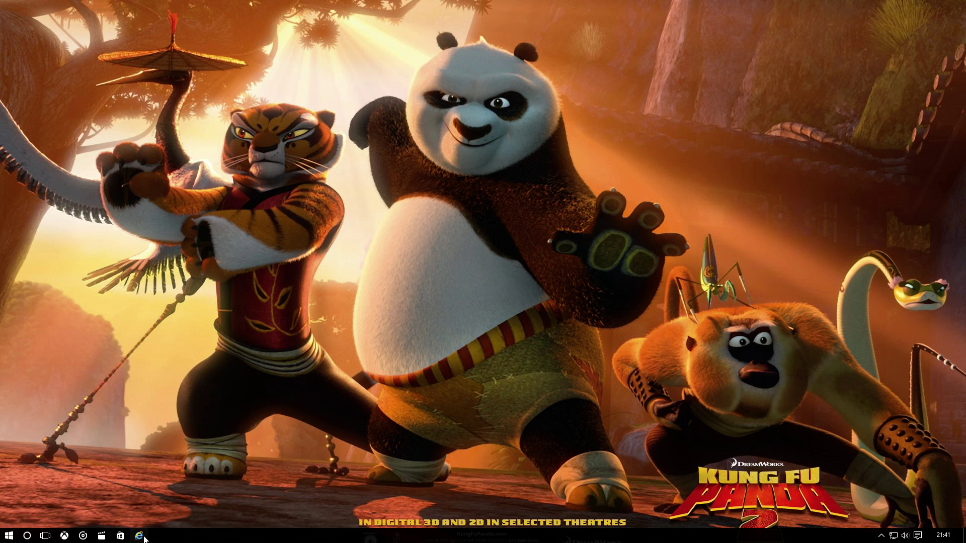
Open Internet Explorer and load the router admin page at 192.168.1.1.
click(139, 535)
click(199, 20)
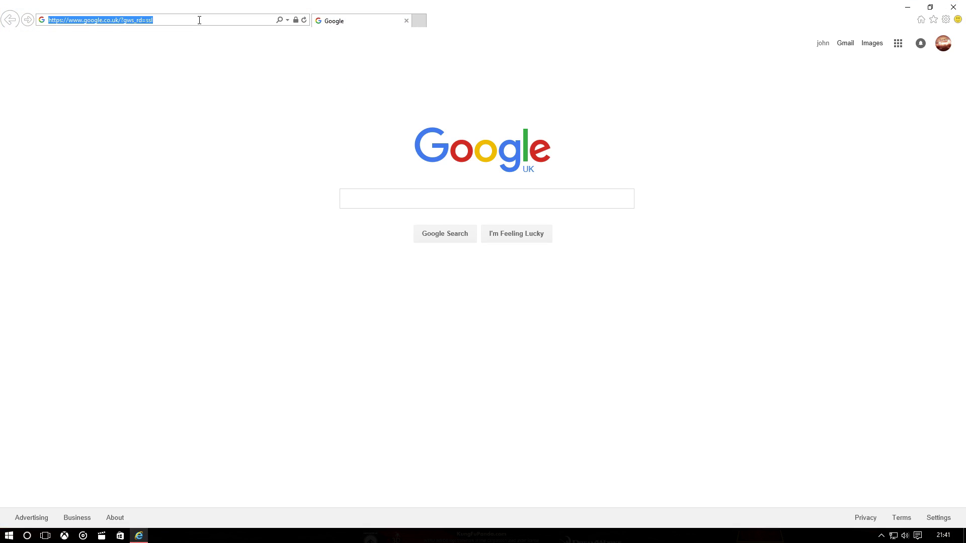
key(BackSpace)
text(192.168.1.1/)
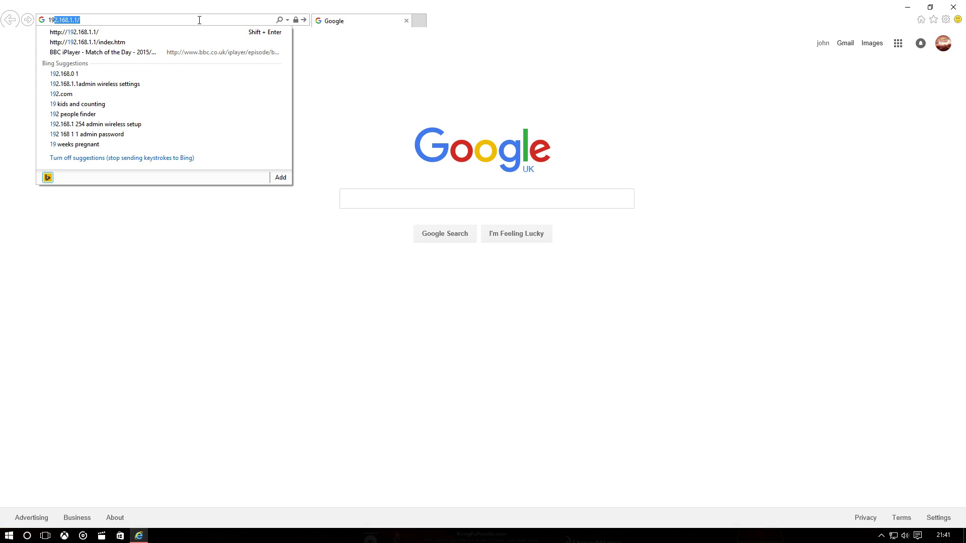
key(Return)
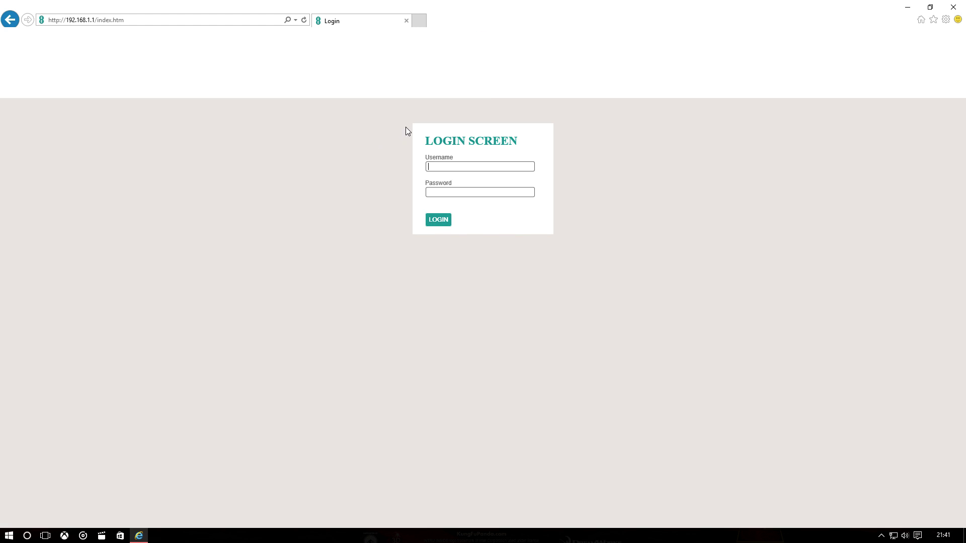
Log in as admin and go to the NAT page in the Advanced settings.
click(472, 165)
text(adm)
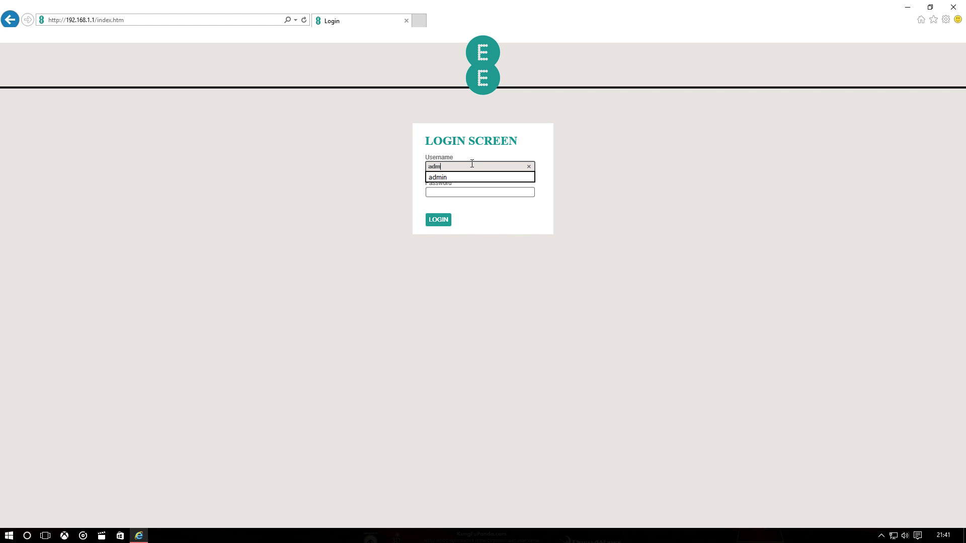
text(in)
click(441, 224)
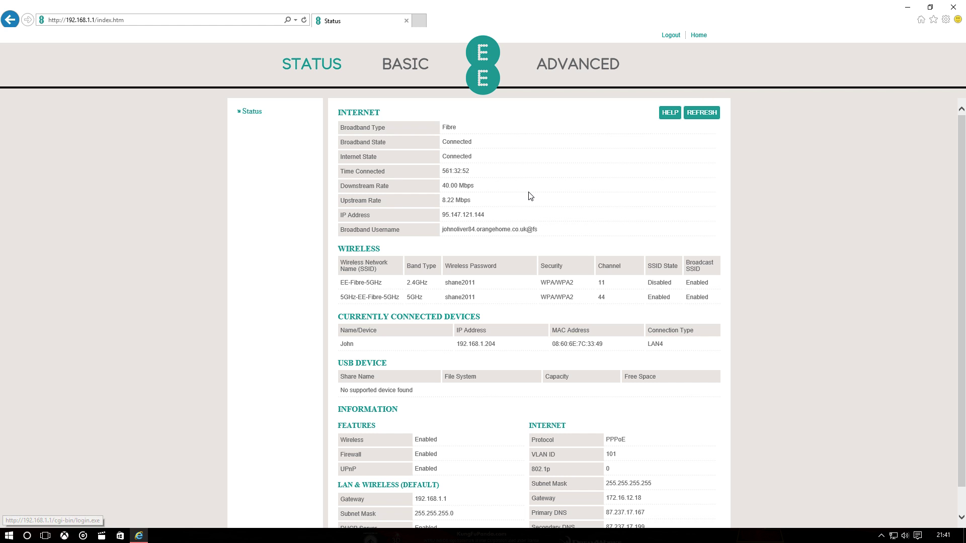
click(593, 65)
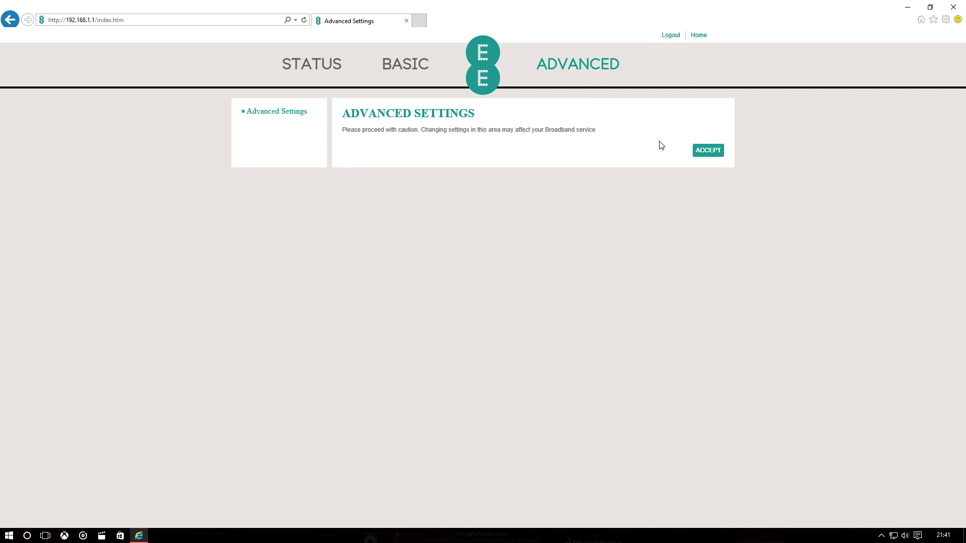
click(707, 150)
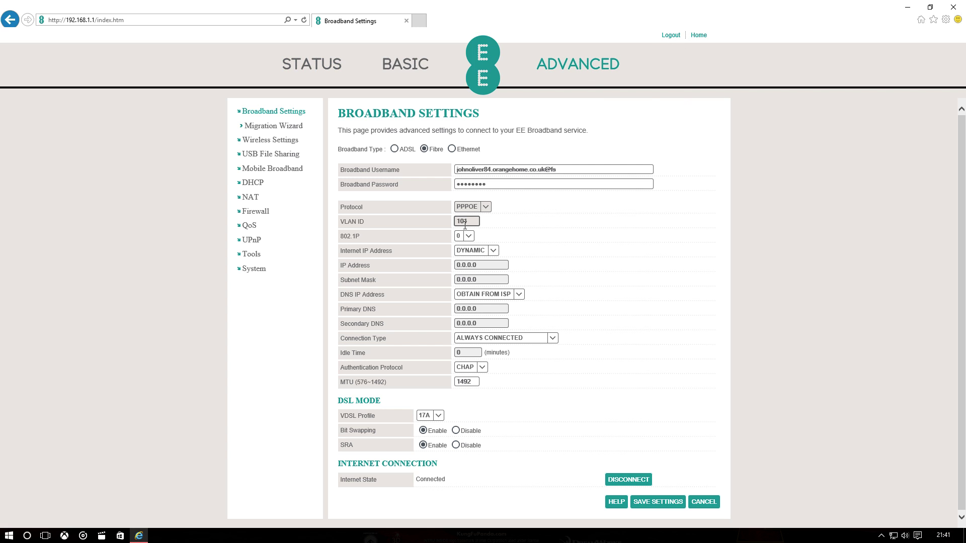
click(254, 199)
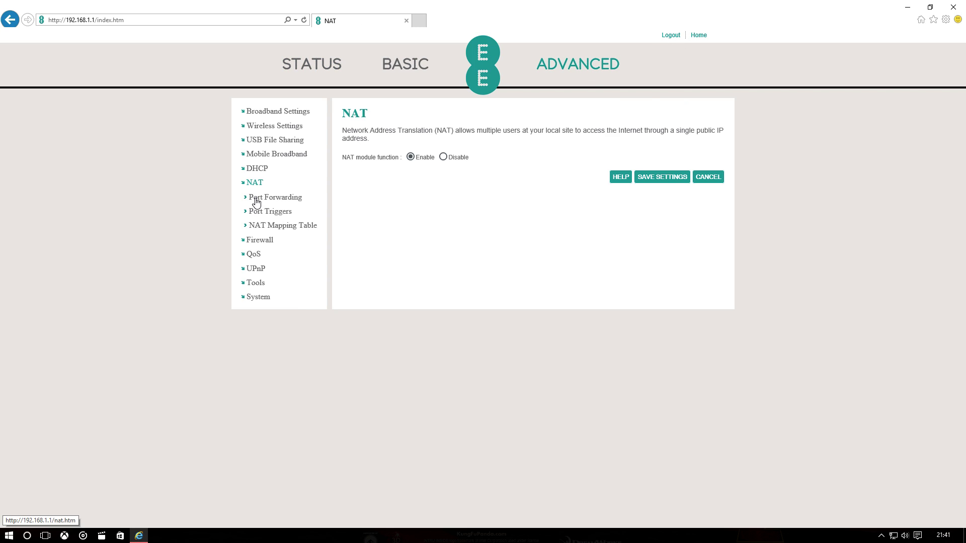
Review the Port Forwarding table's UDP 27015 and 42303 rules, then dock the browser left.
click(275, 199)
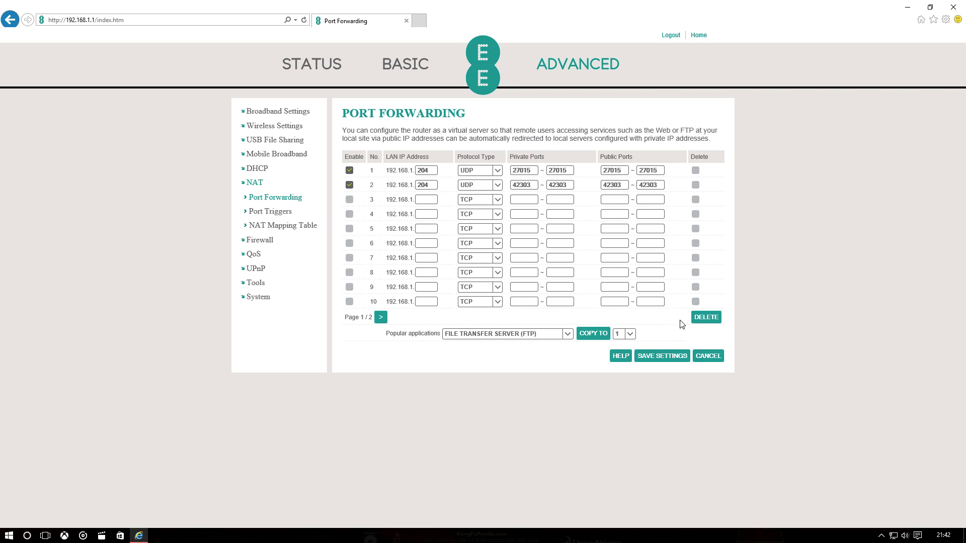
click(380, 317)
click(351, 317)
key(super+Left)
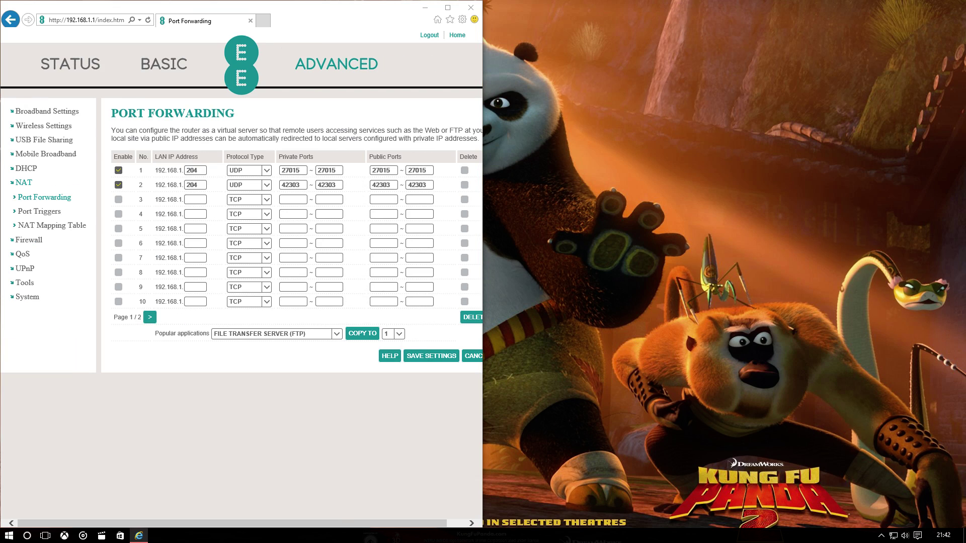
Run ipconfig in Command Prompt to confirm the IPv4 address 192.168.1.204, then close it.
click(9, 535)
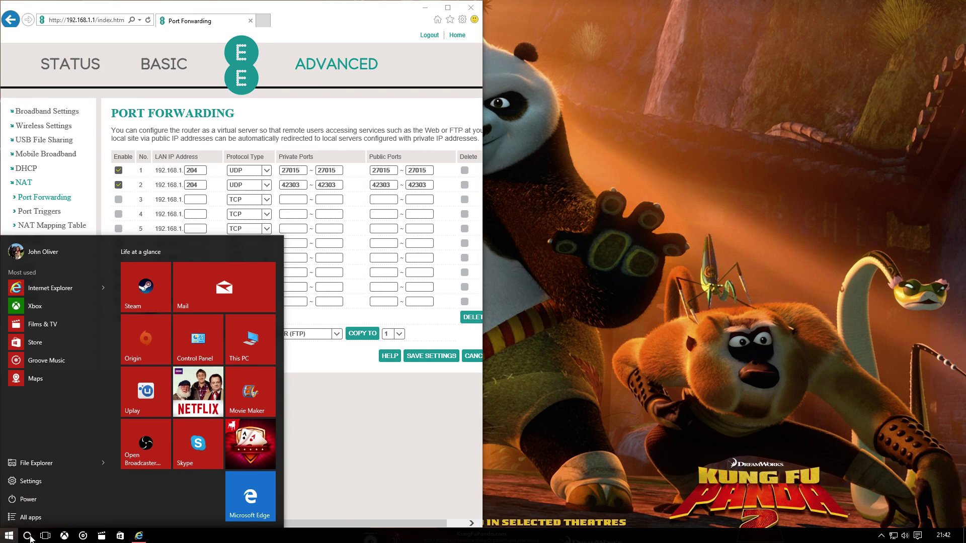
click(29, 536)
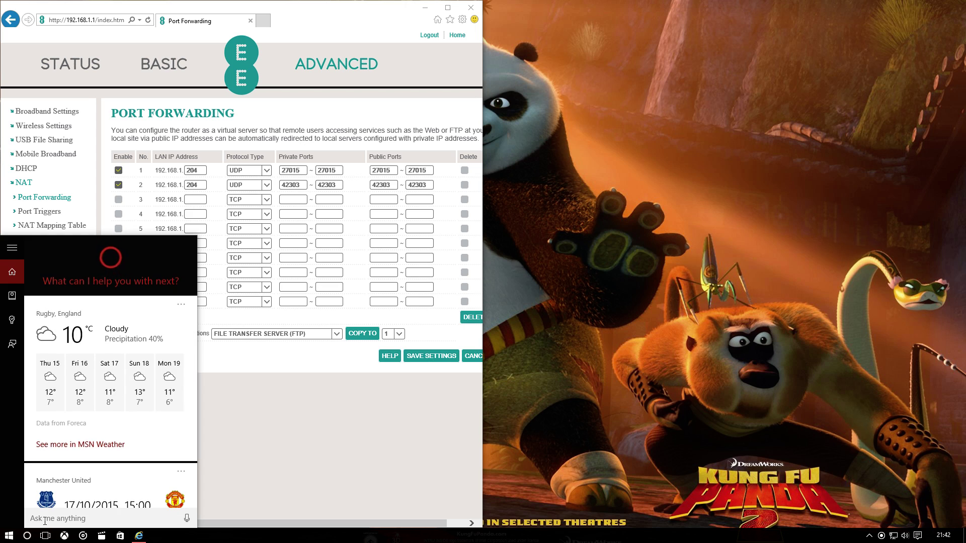
text(cmd)
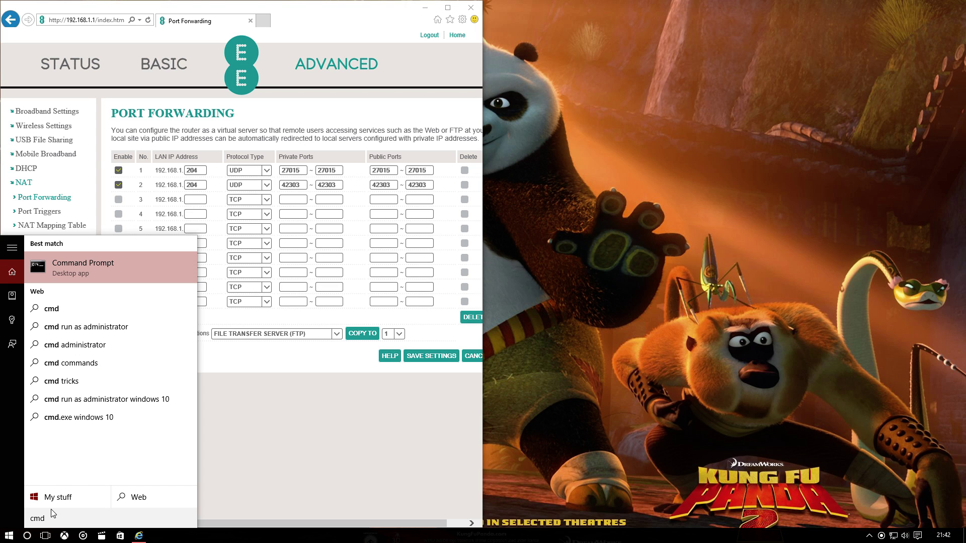
click(71, 272)
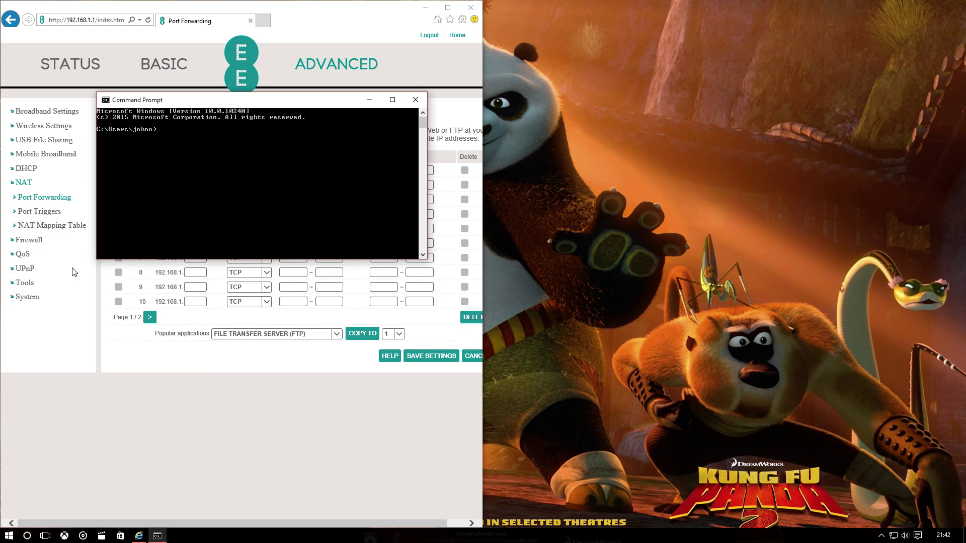
drag(318, 101, 706, 114)
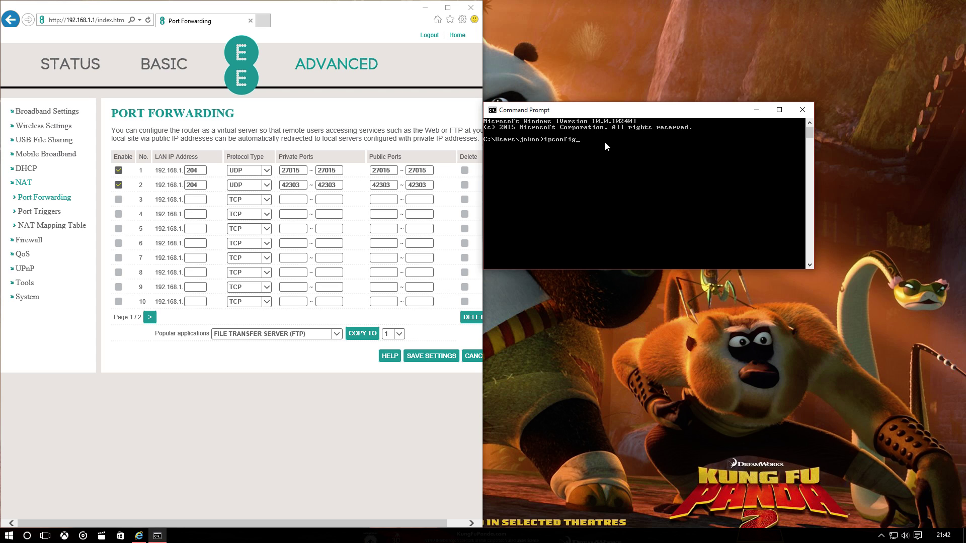
text(ipconfig)
key(Return)
drag(594, 112, 665, 112)
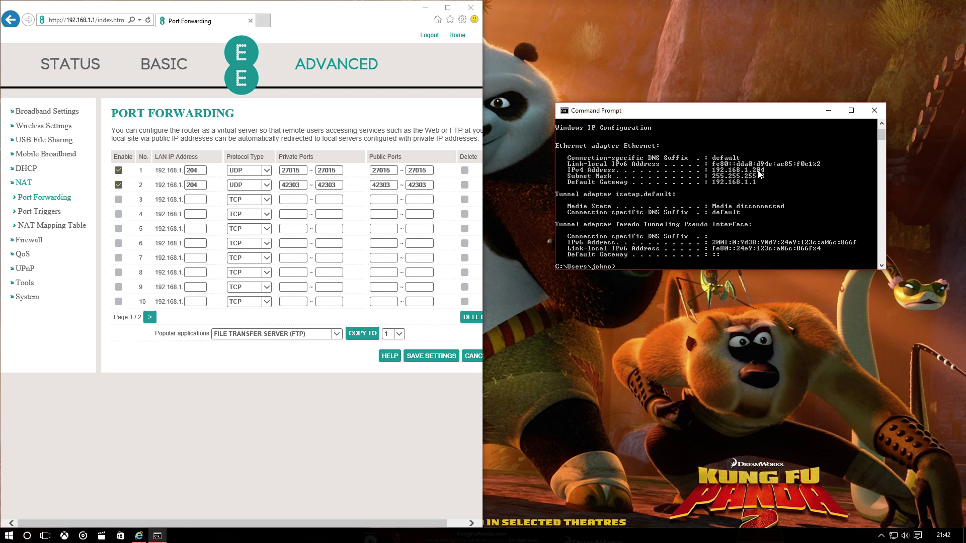
click(875, 111)
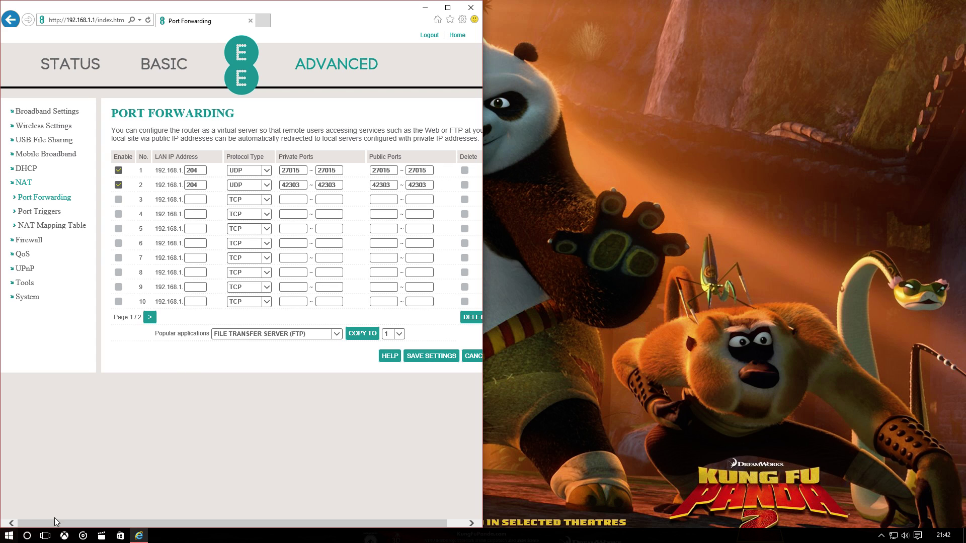
Open Steam and reach the Local Files section of Assetto Corsa's Properties.
click(881, 536)
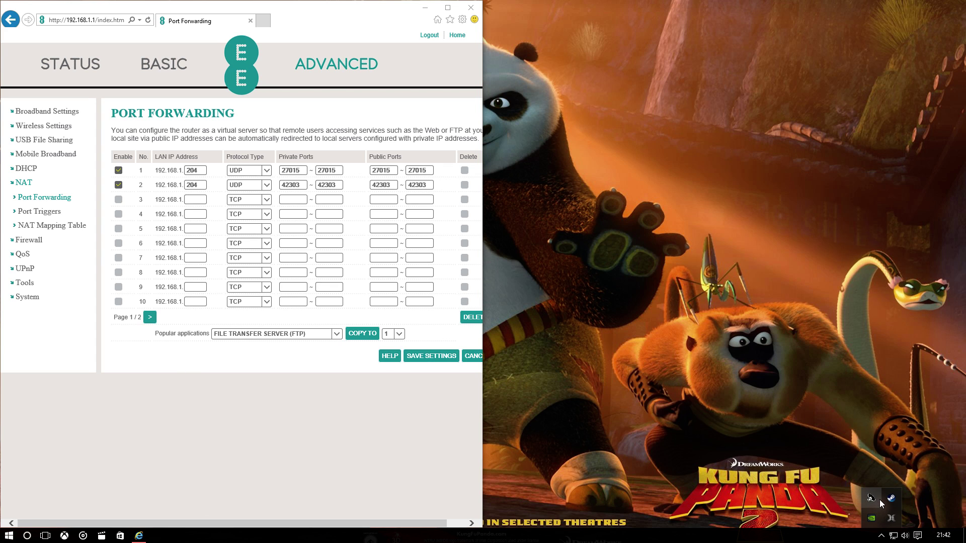
click(890, 500)
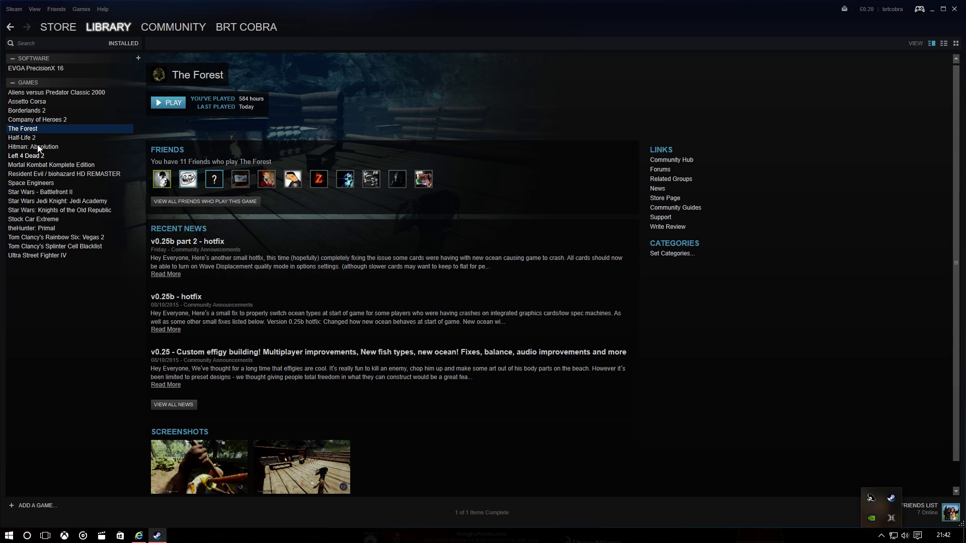
right_click(28, 104)
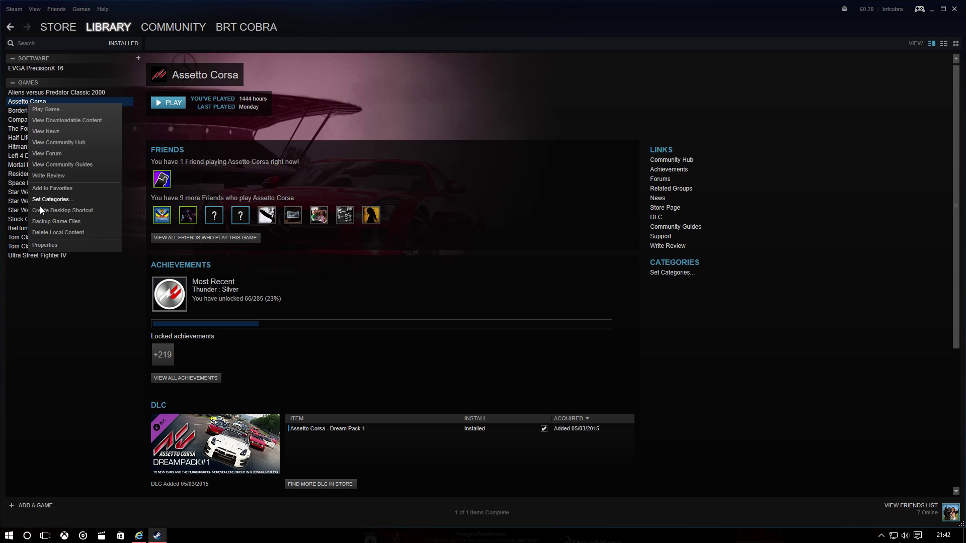
click(55, 245)
click(449, 134)
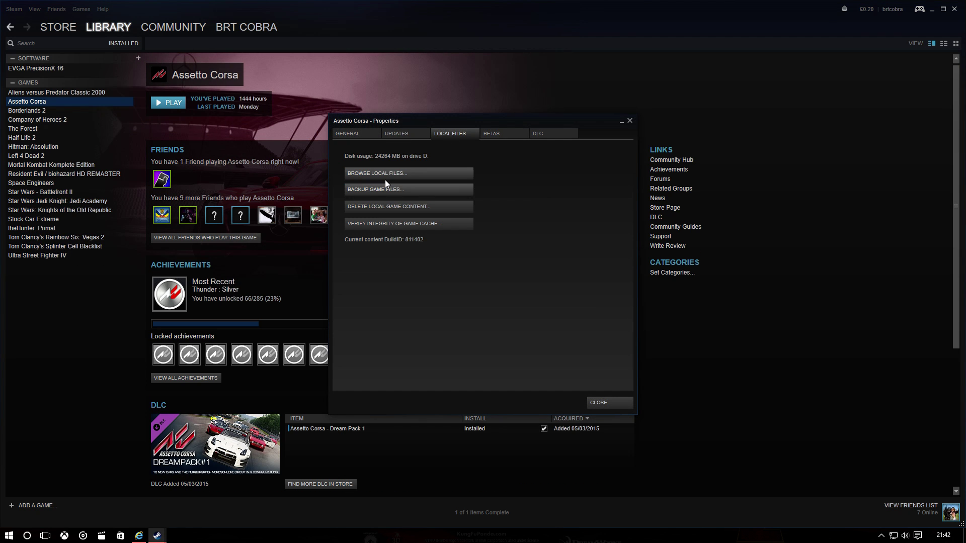
Open the Assetto Corsa install folder and go into its server folder.
click(383, 175)
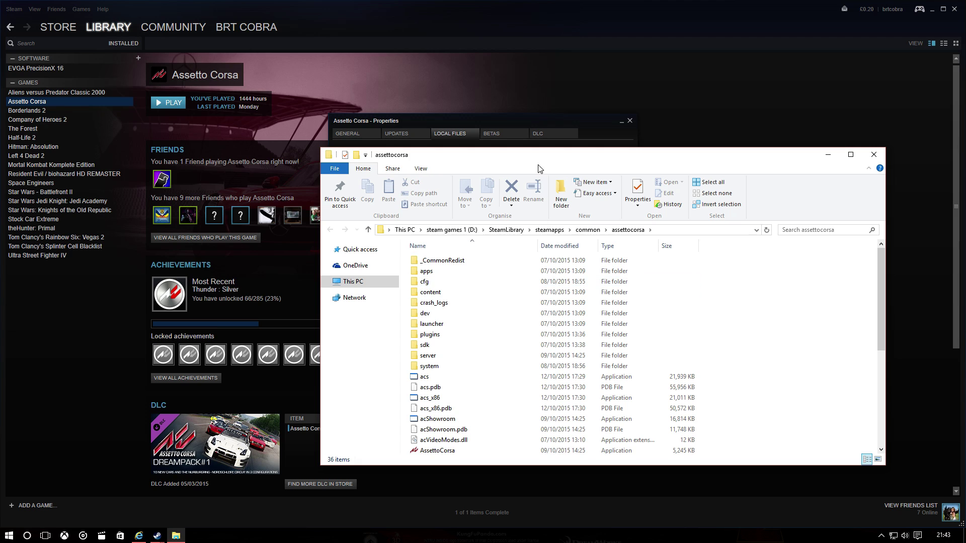
drag(524, 139, 503, 94)
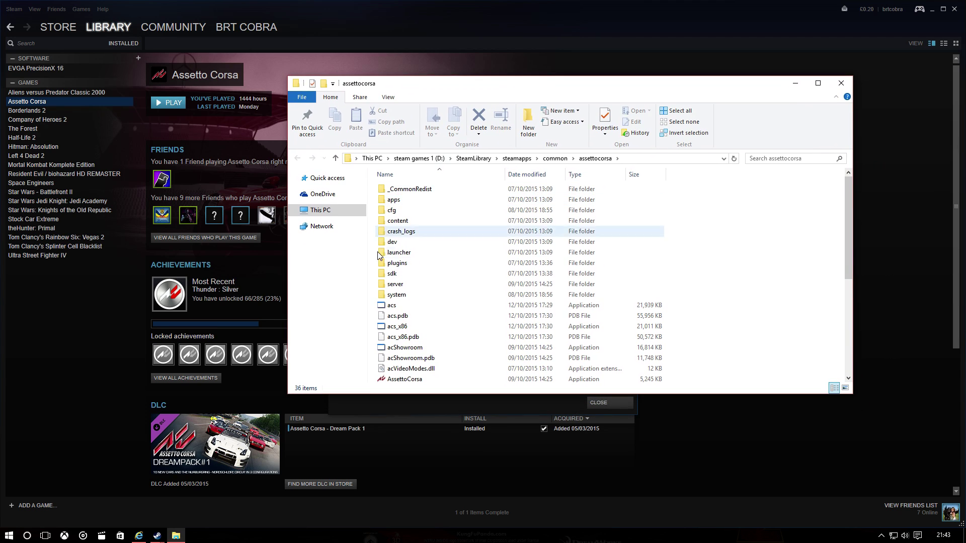
double_click(407, 284)
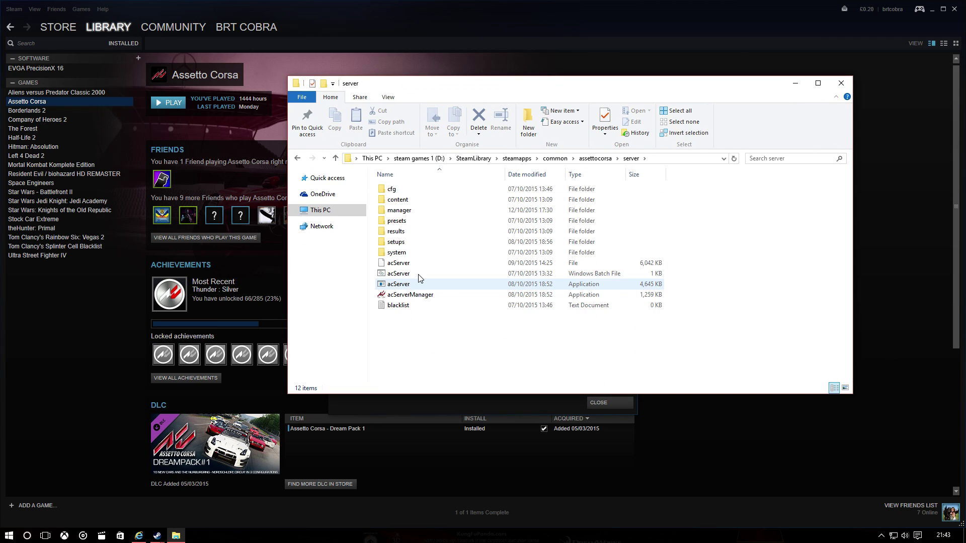
Pin both acServerManager and acServer to the taskbar.
click(423, 296)
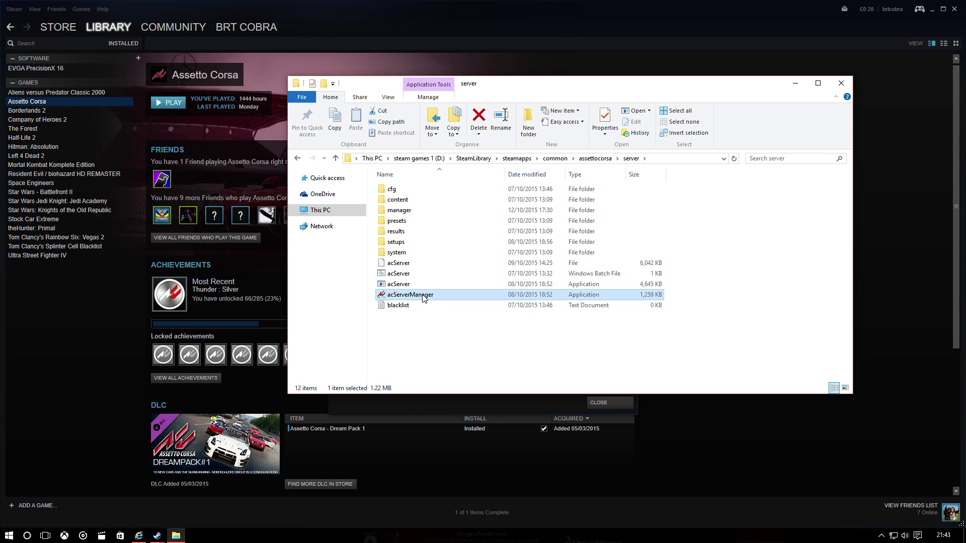
right_click(423, 297)
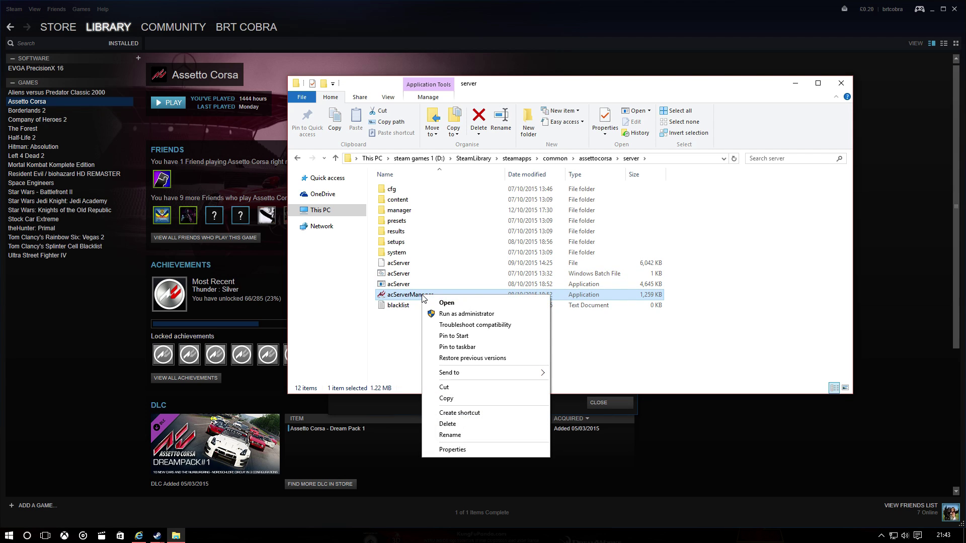
click(471, 348)
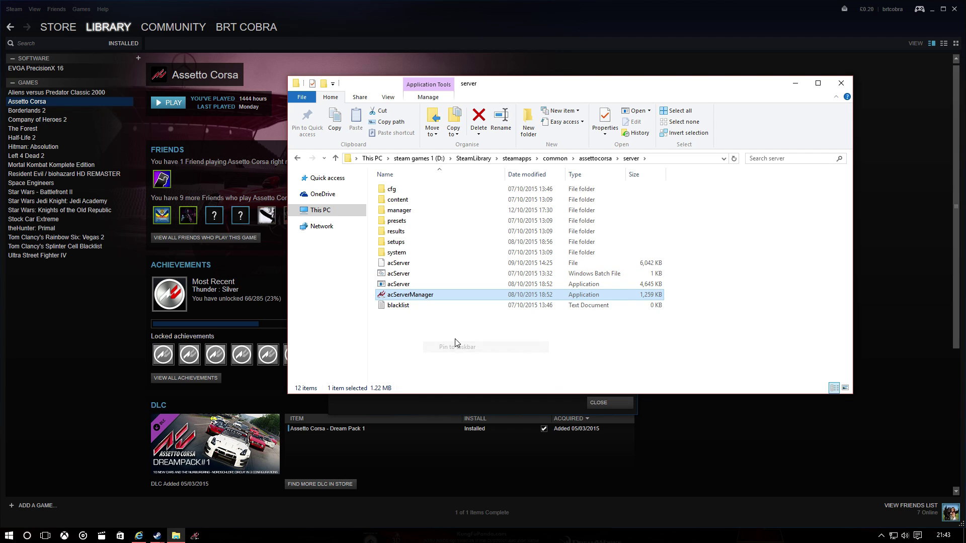
right_click(411, 285)
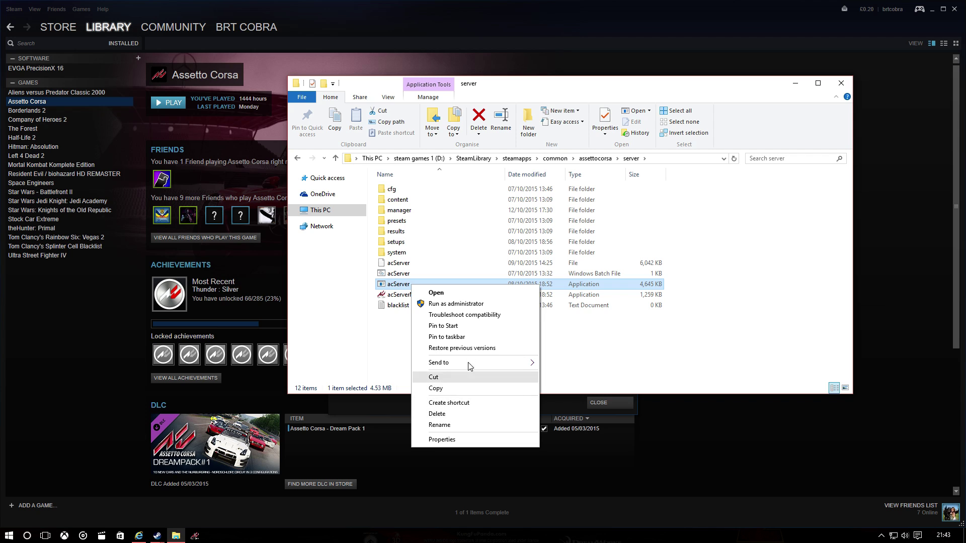
click(466, 341)
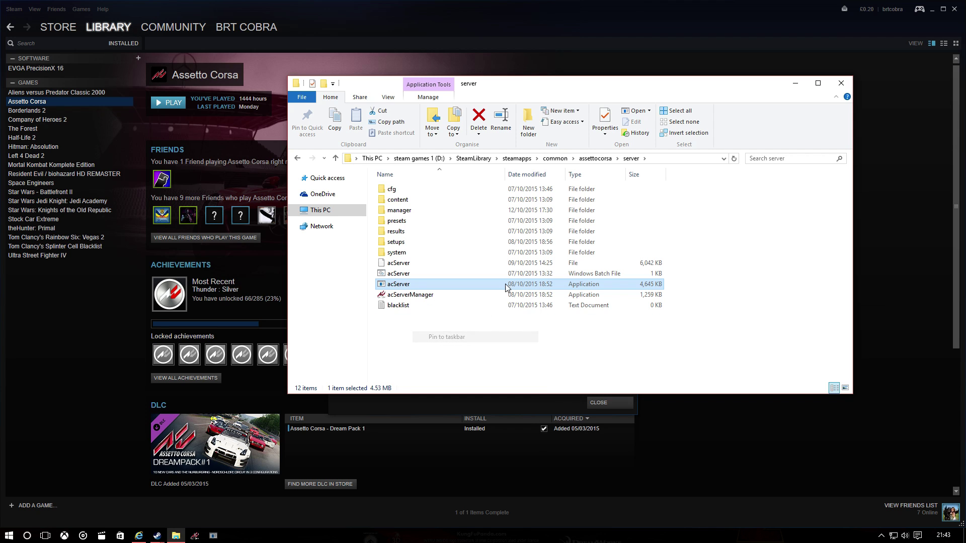
Close the folder and Properties, run acServer, allow it through the firewall, and close its console.
click(841, 83)
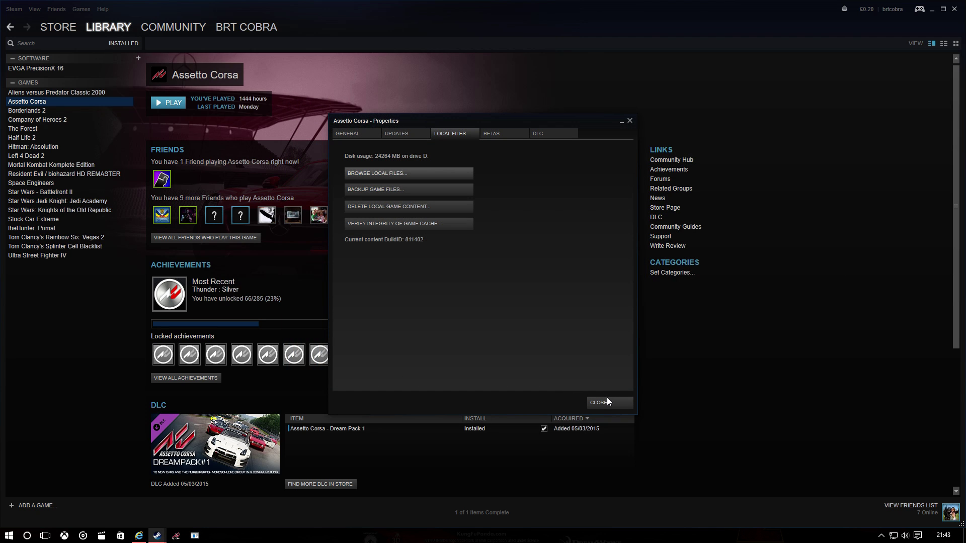
click(606, 401)
click(196, 536)
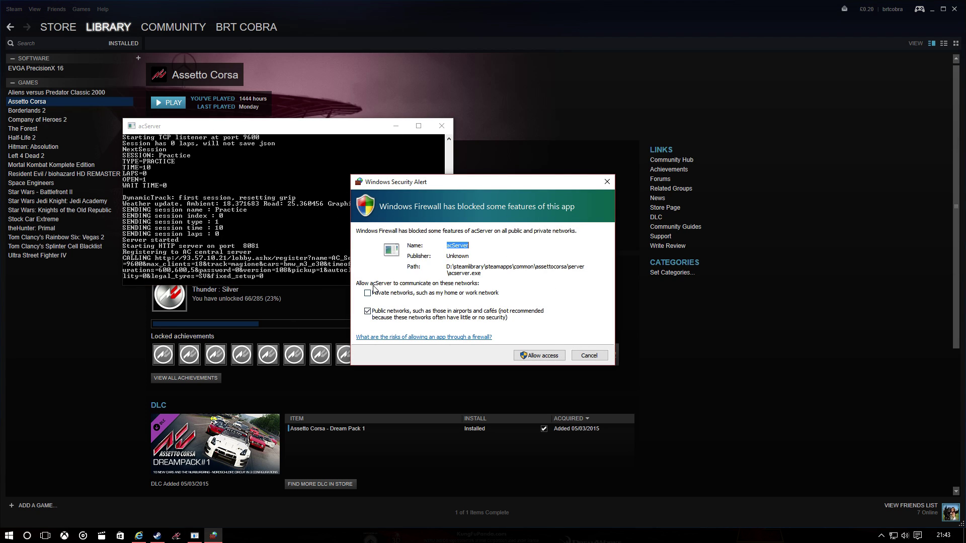
click(539, 357)
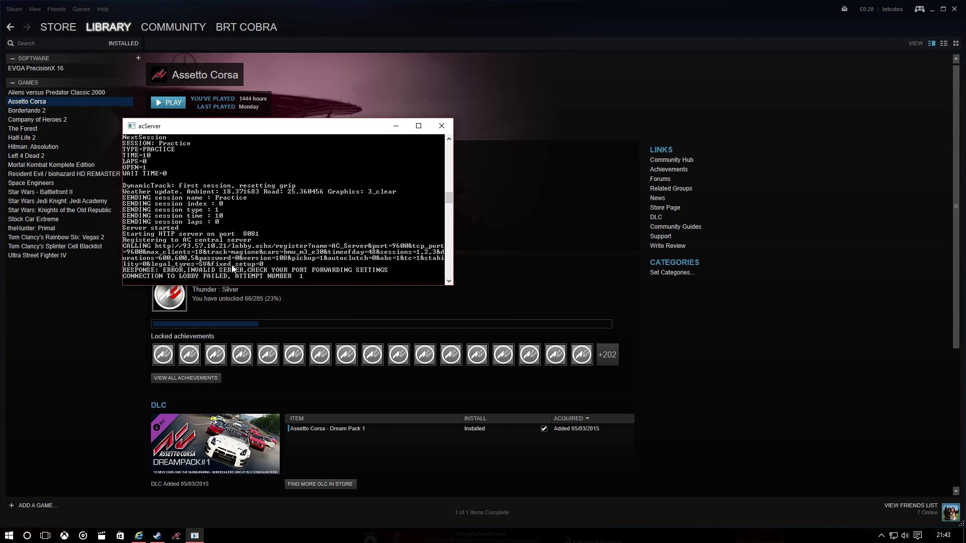
click(442, 126)
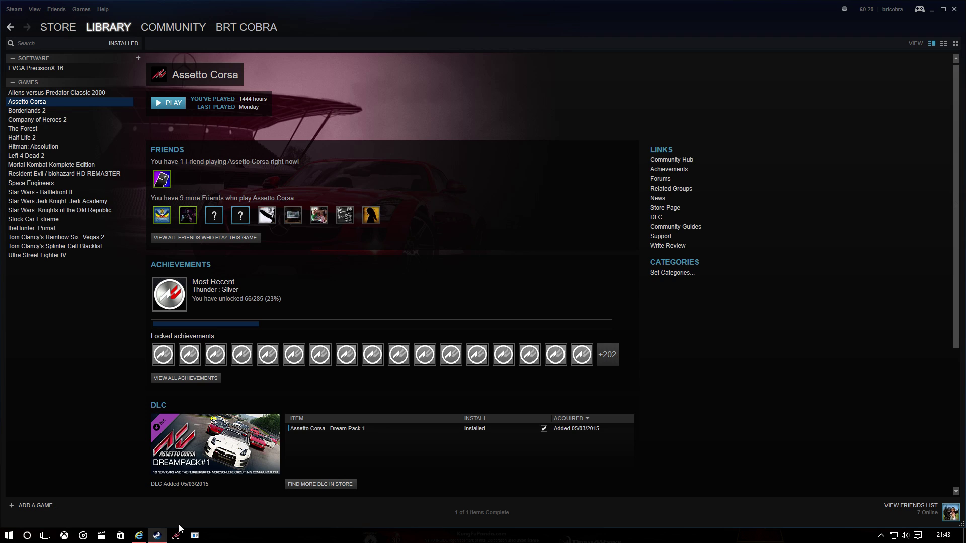
click(177, 539)
Maximise Server Manager, replace 'New Server' with the owner's username, then tile it beside the router page.
click(179, 537)
click(177, 537)
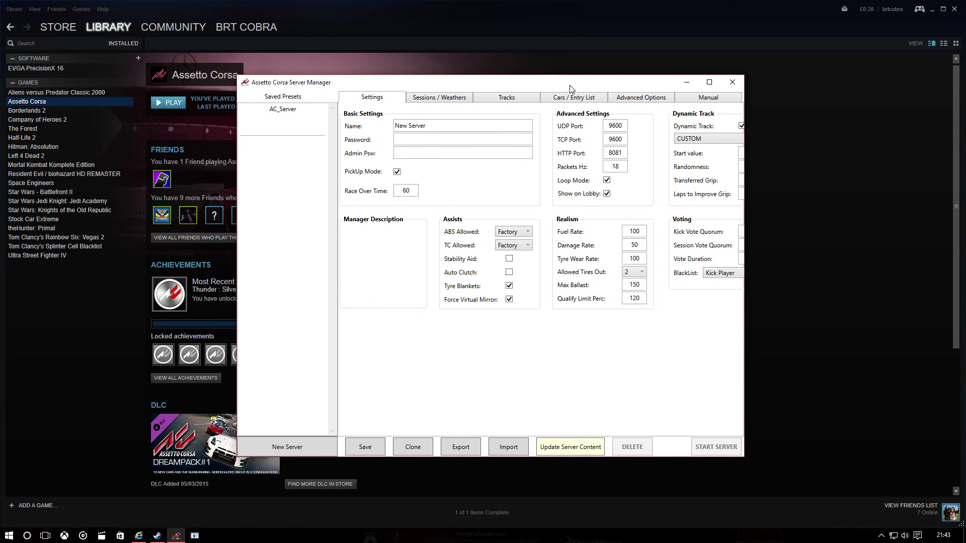
click(710, 83)
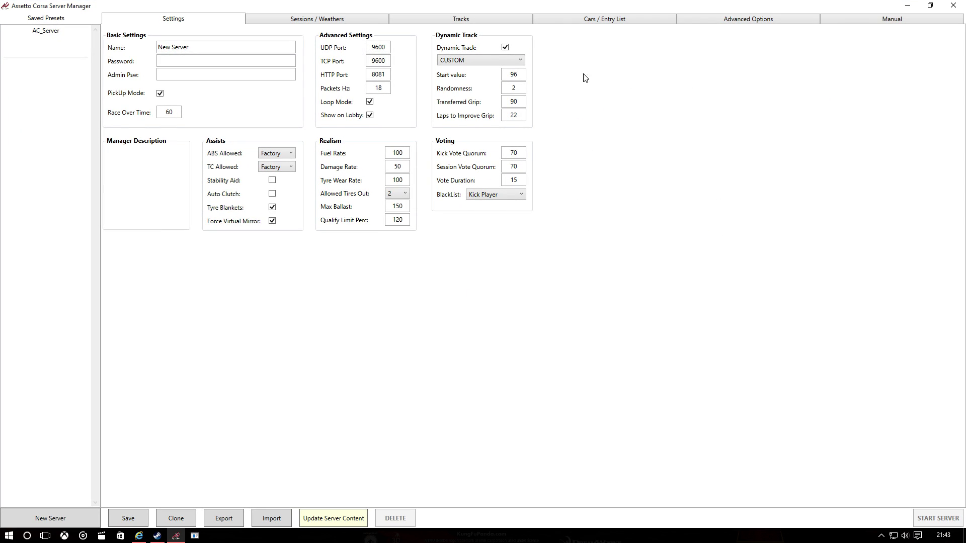
triple_click(201, 49)
key(BackSpace)
text(brtcobra)
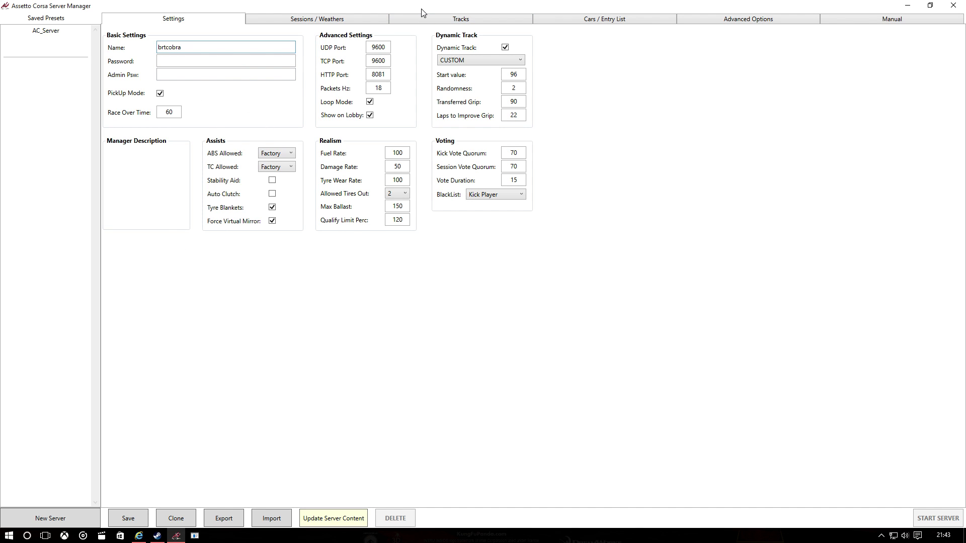
drag(421, 7, 965, 71)
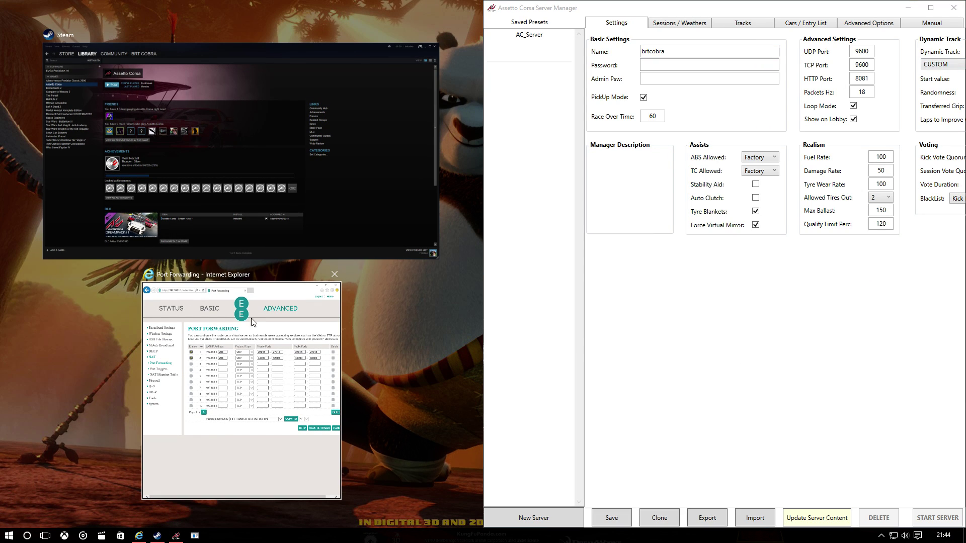
click(261, 362)
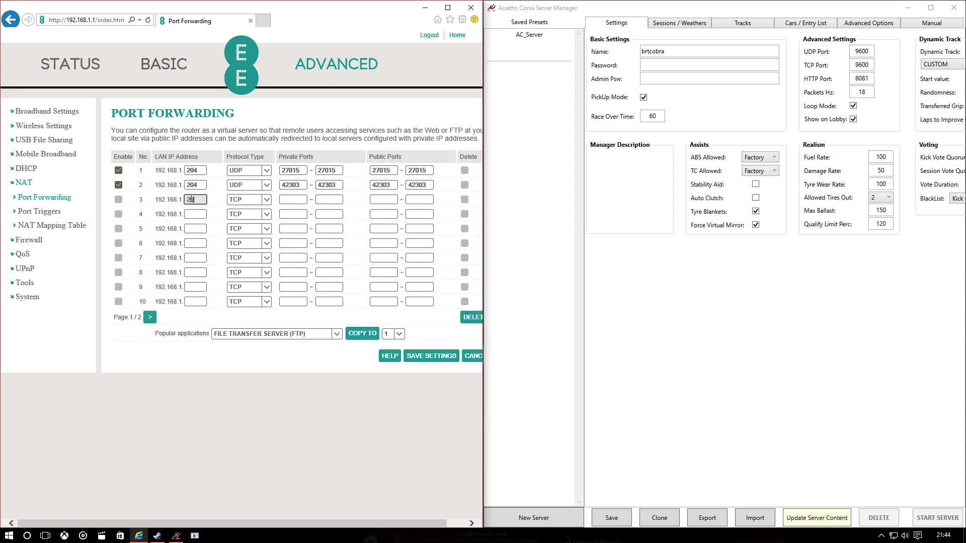
Set row 3's protocol to UDP with 9600 as its first private port.
click(246, 200)
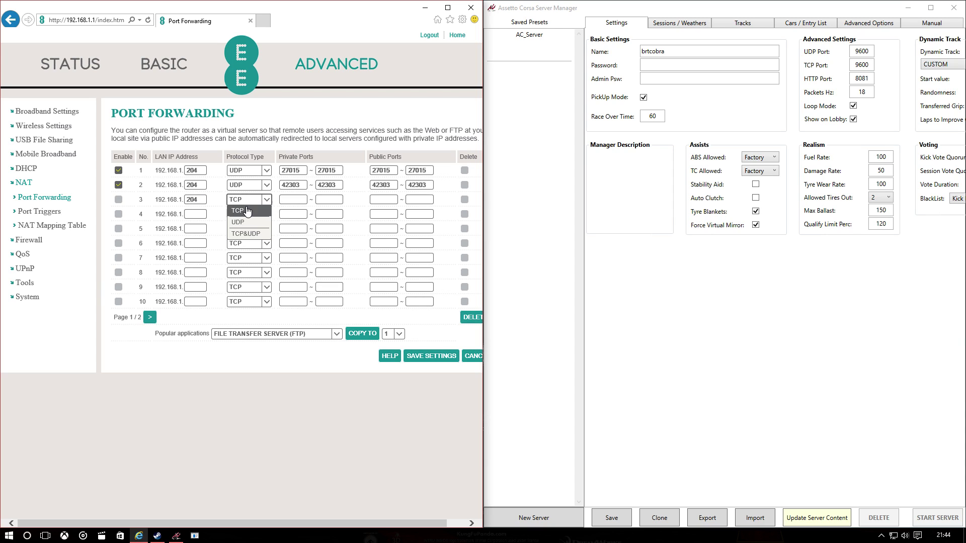
click(241, 214)
click(285, 201)
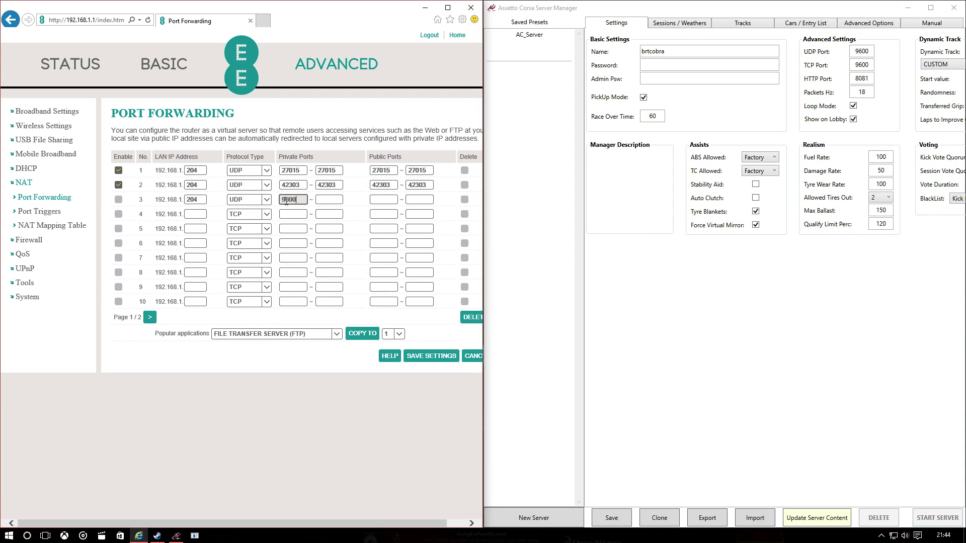
click(319, 202)
click(298, 200)
drag(298, 200, 284, 200)
right_click(285, 200)
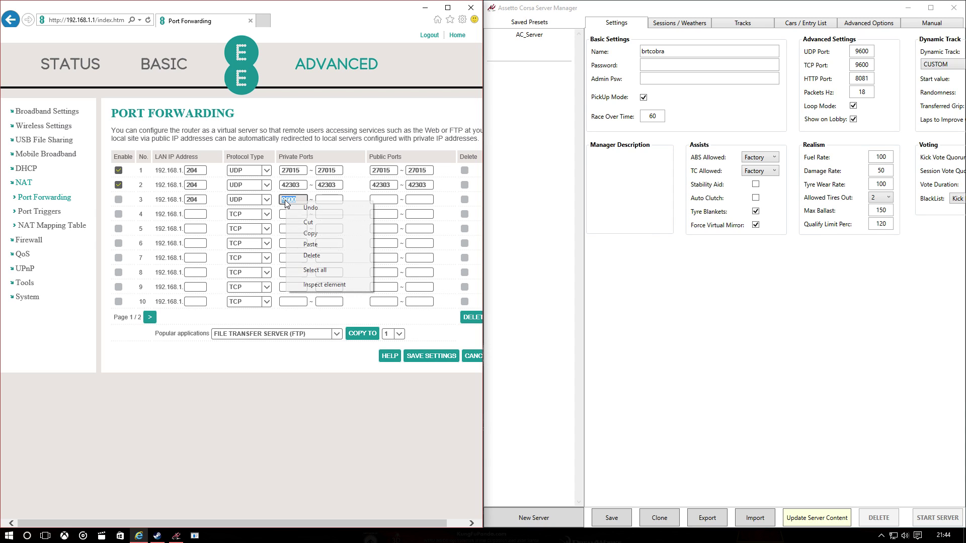
click(315, 231)
Fill 9600 into row 3's remaining private and public port boxes and save the rule.
click(320, 200)
right_click(320, 200)
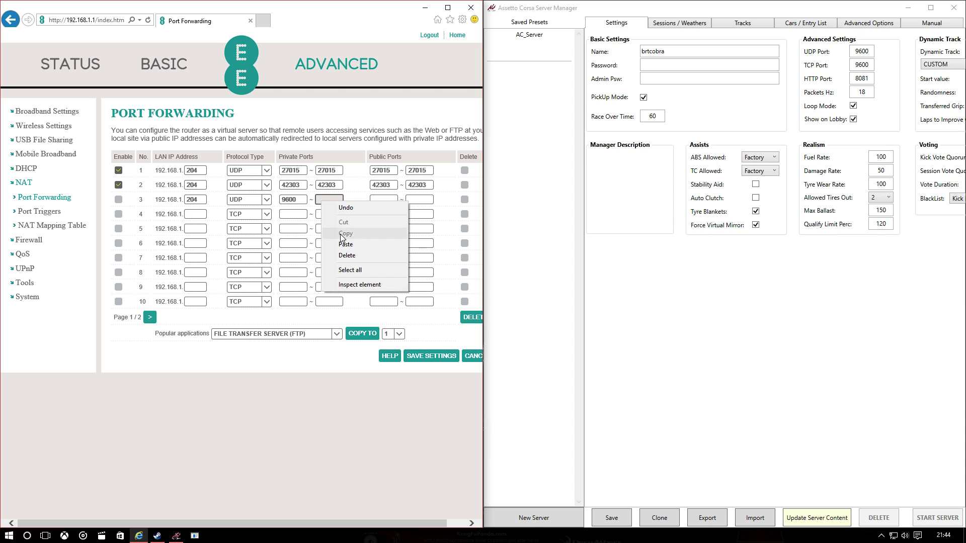
click(345, 244)
click(371, 199)
right_click(373, 200)
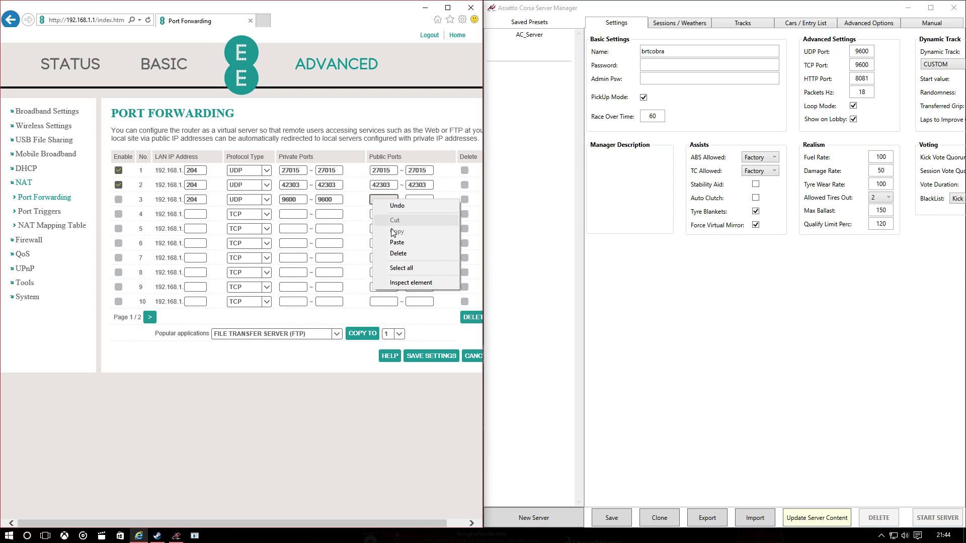
click(399, 244)
click(415, 201)
right_click(415, 201)
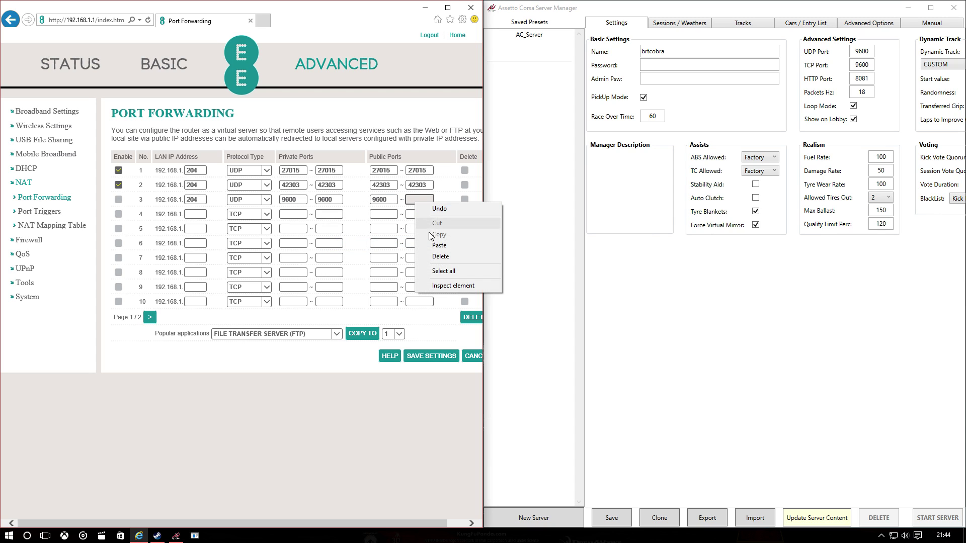
click(439, 245)
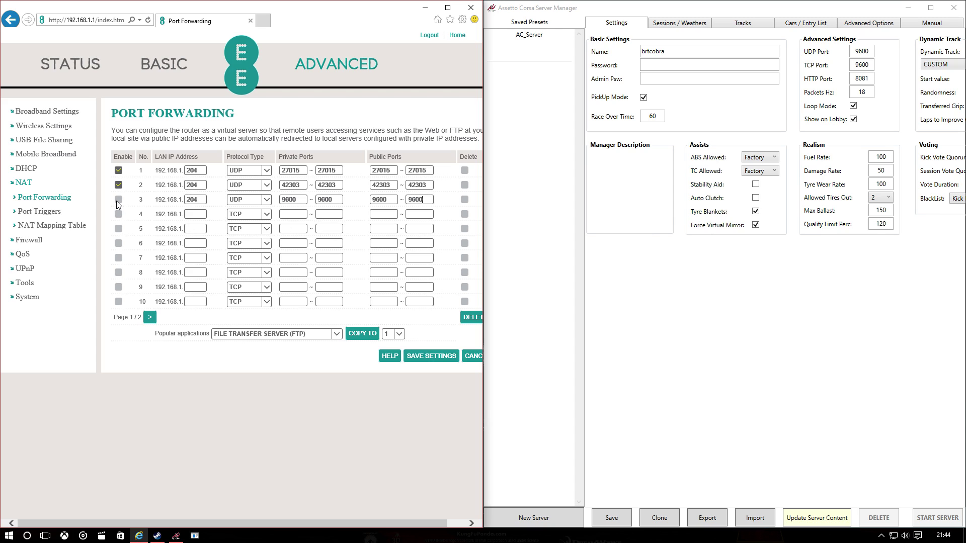
click(432, 357)
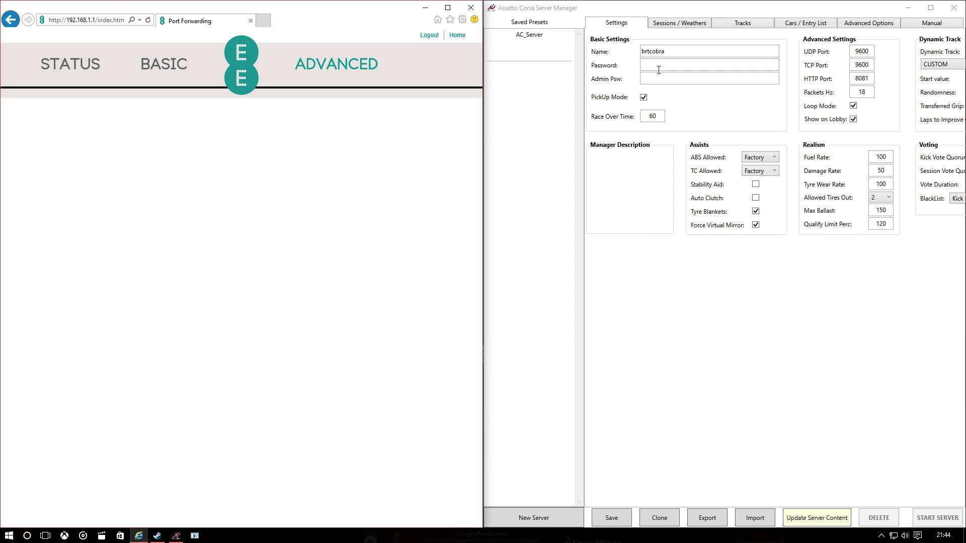
Dock the router page left and start row 4 with 9600 as its first private port.
drag(315, 29, 324, 65)
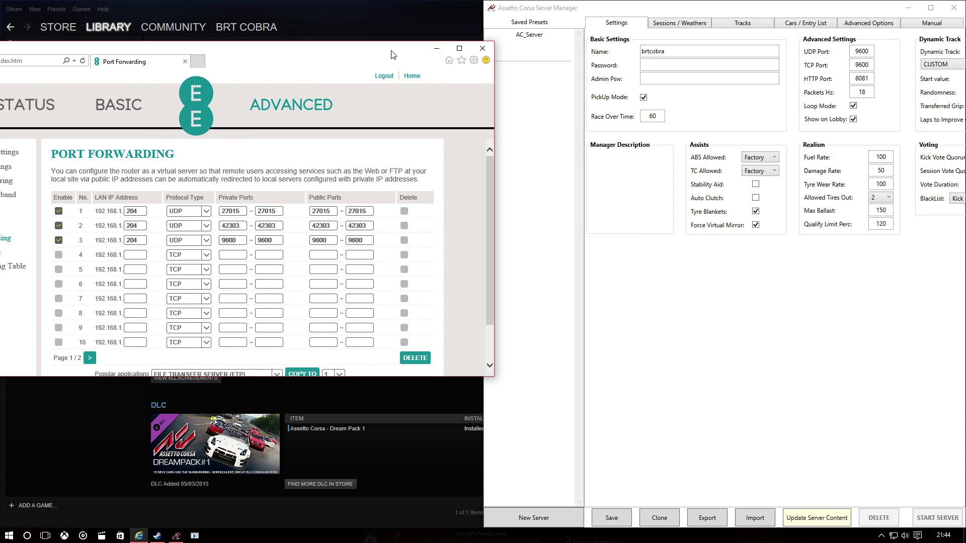
key(super+Left)
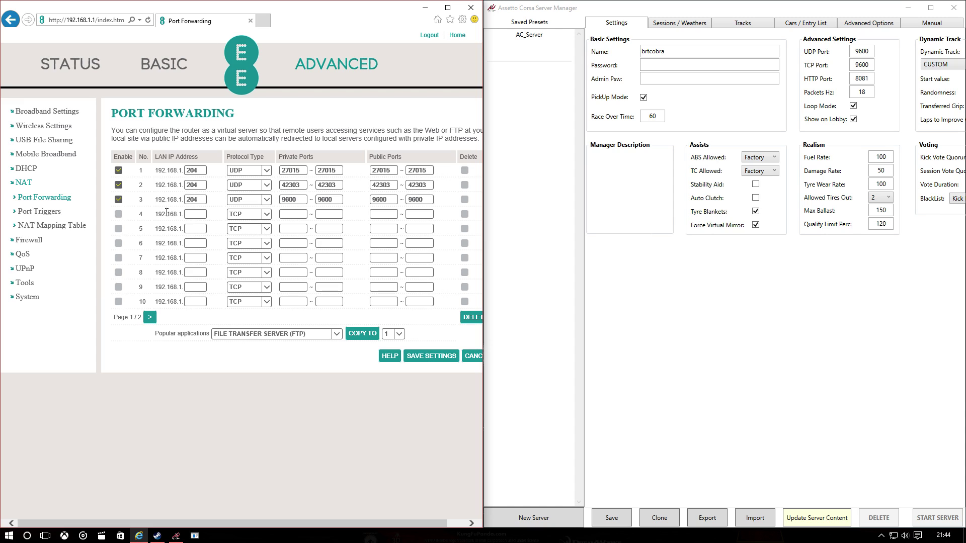
click(195, 215)
drag(301, 200, 285, 198)
right_click(283, 200)
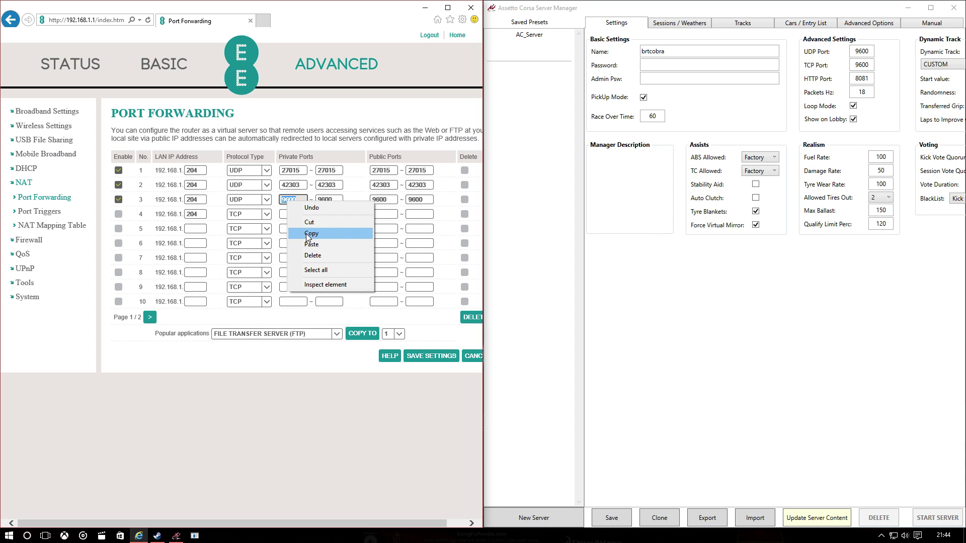
click(308, 234)
right_click(285, 215)
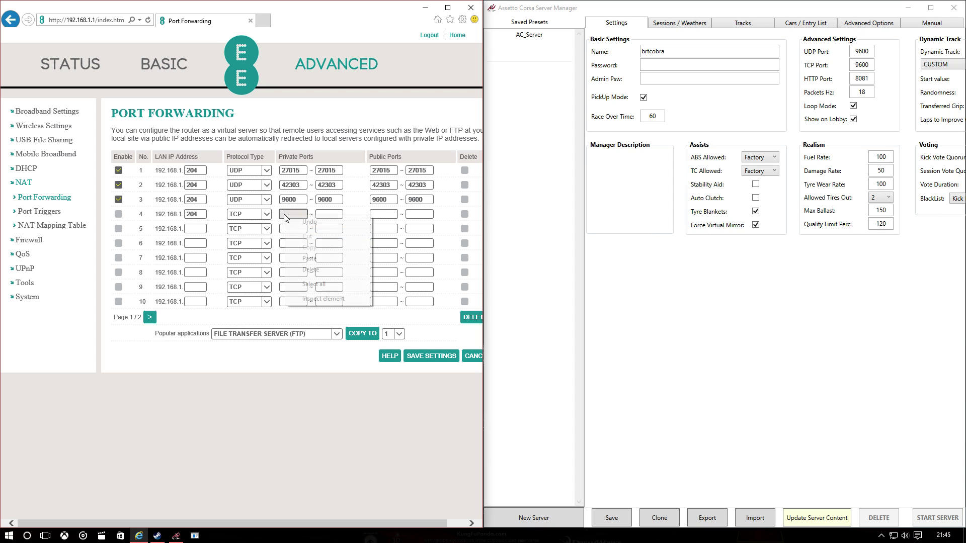
click(308, 258)
Fill 9600 into row 4's other port boxes, enable the TCP rule and save it.
click(321, 215)
right_click(321, 214)
click(356, 255)
click(373, 216)
right_click(373, 215)
click(398, 258)
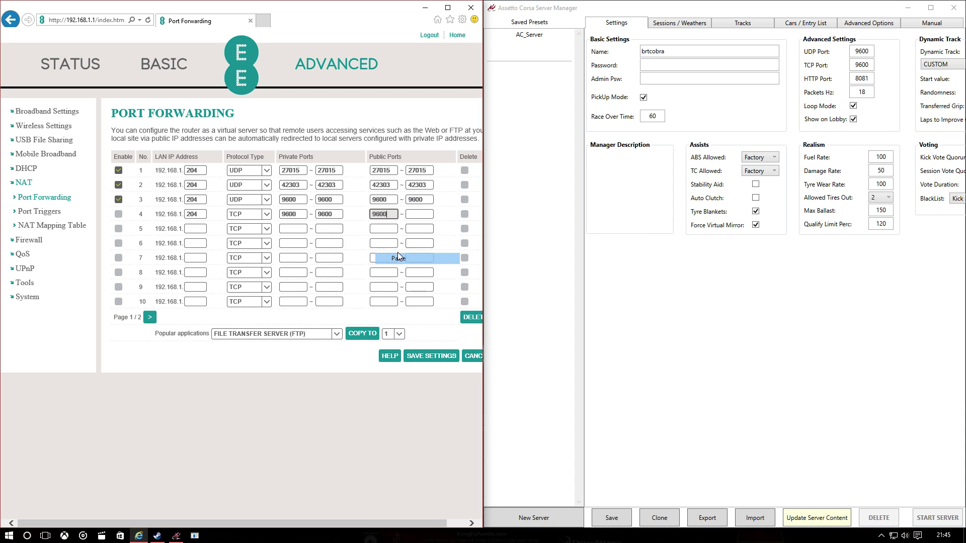
click(410, 215)
right_click(412, 218)
click(437, 259)
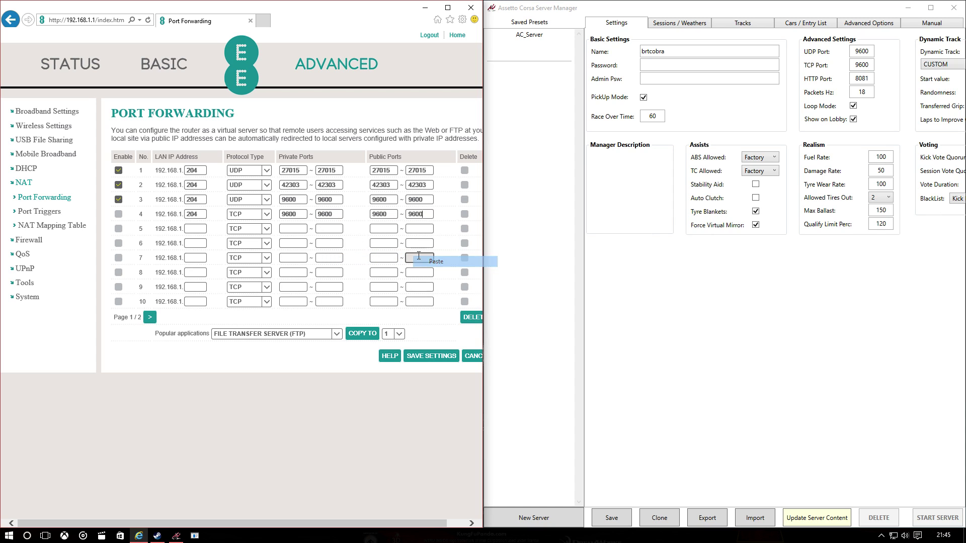
click(118, 215)
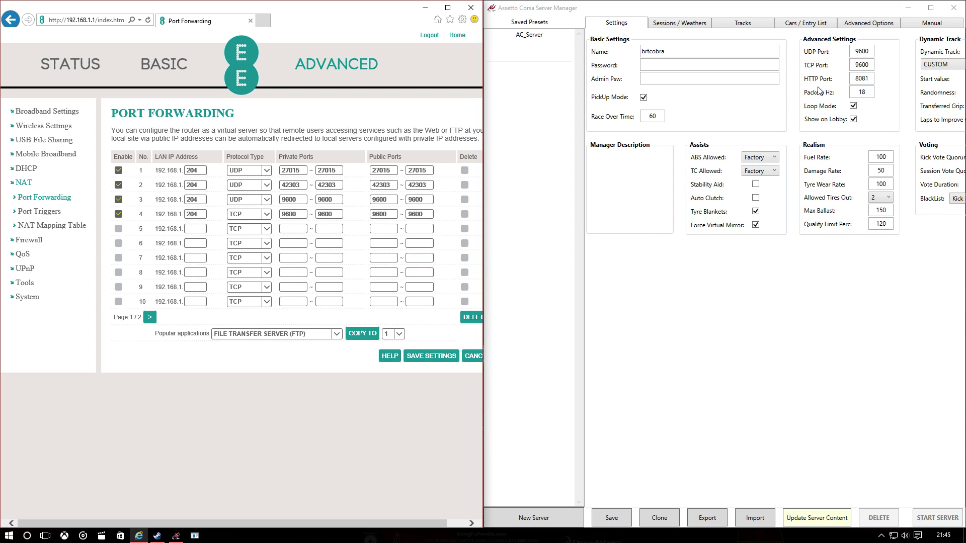
click(417, 357)
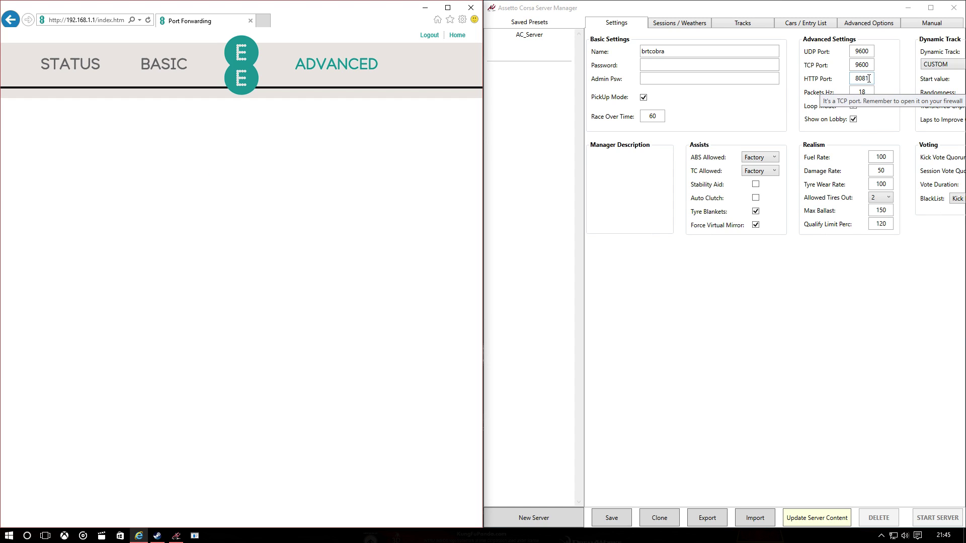
Copy HTTP port 8081 from Server Manager, then enable row 5 with LAN IP 204.
double_click(863, 79)
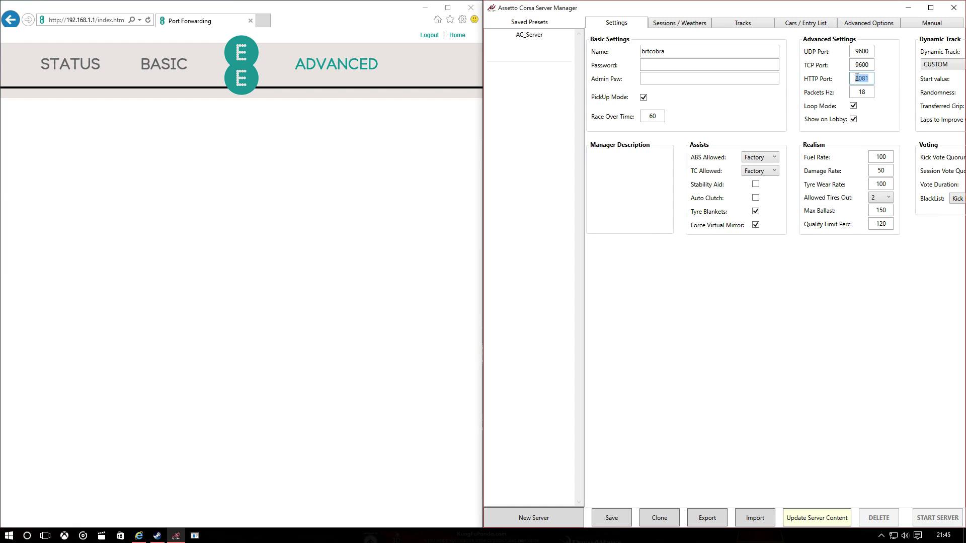
right_click(862, 79)
click(885, 94)
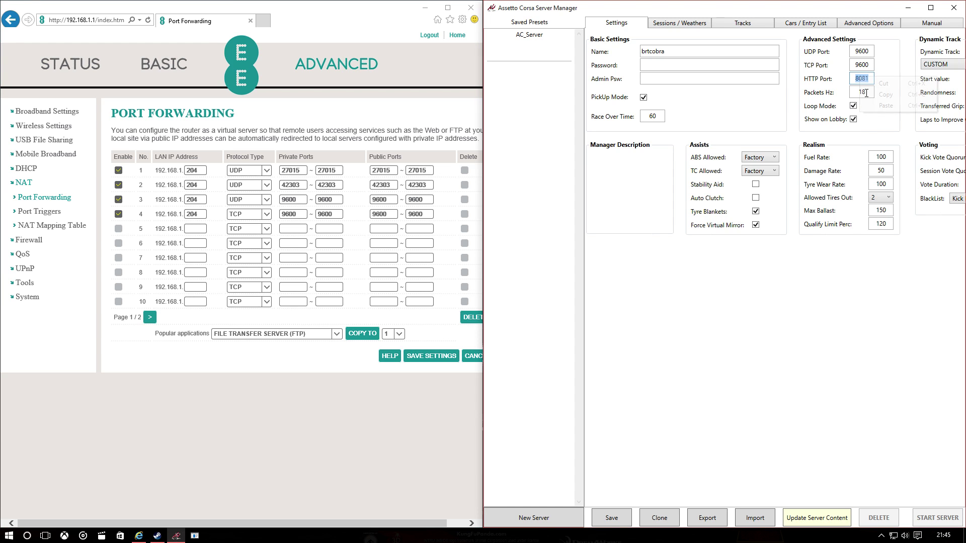
click(118, 228)
click(195, 229)
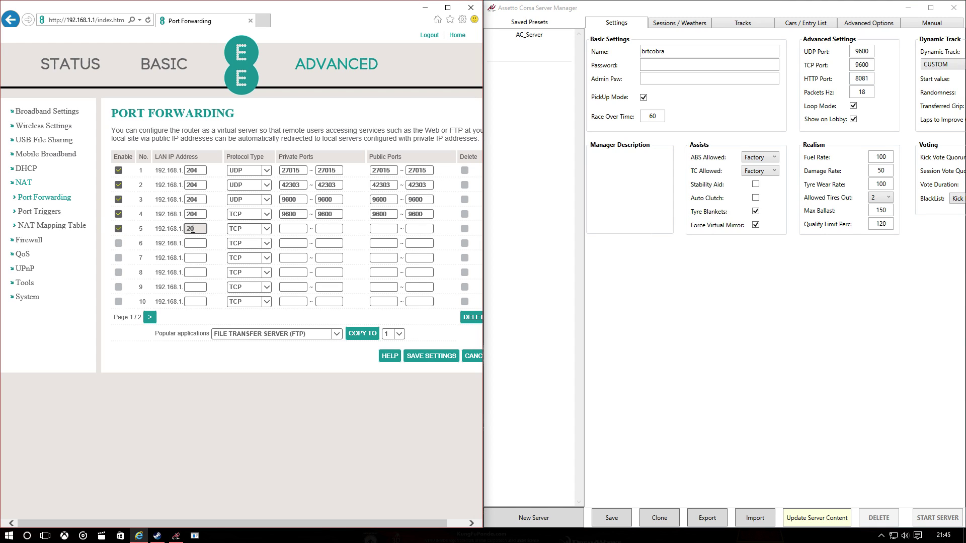
text(204)
Paste 8081 into row 5's four private and public port boxes and save the rules.
click(281, 229)
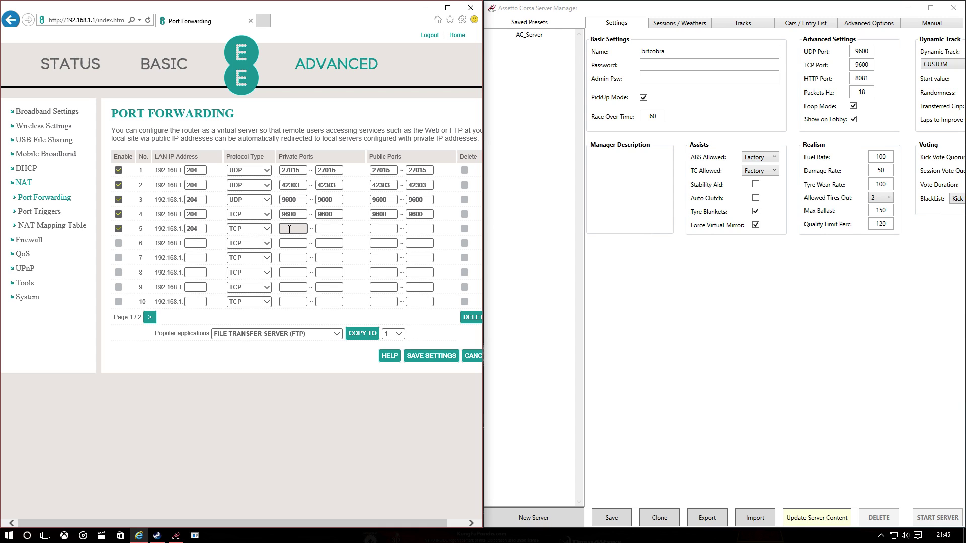
right_click(290, 229)
click(312, 269)
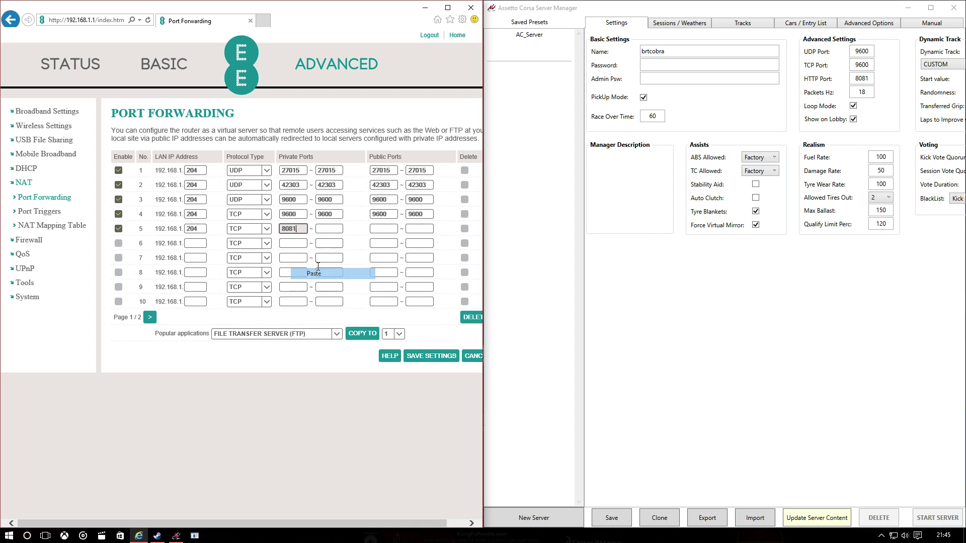
right_click(323, 226)
click(346, 267)
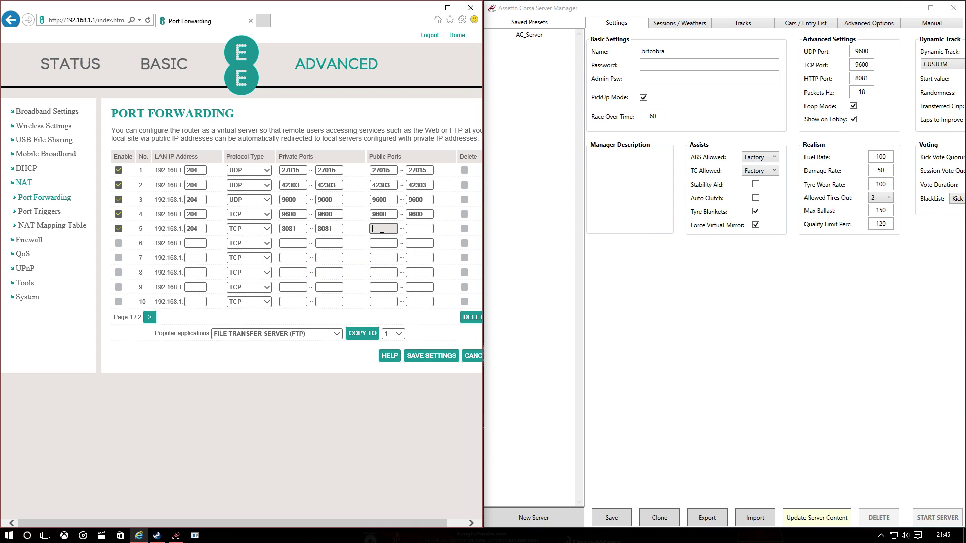
right_click(383, 229)
click(403, 272)
right_click(416, 228)
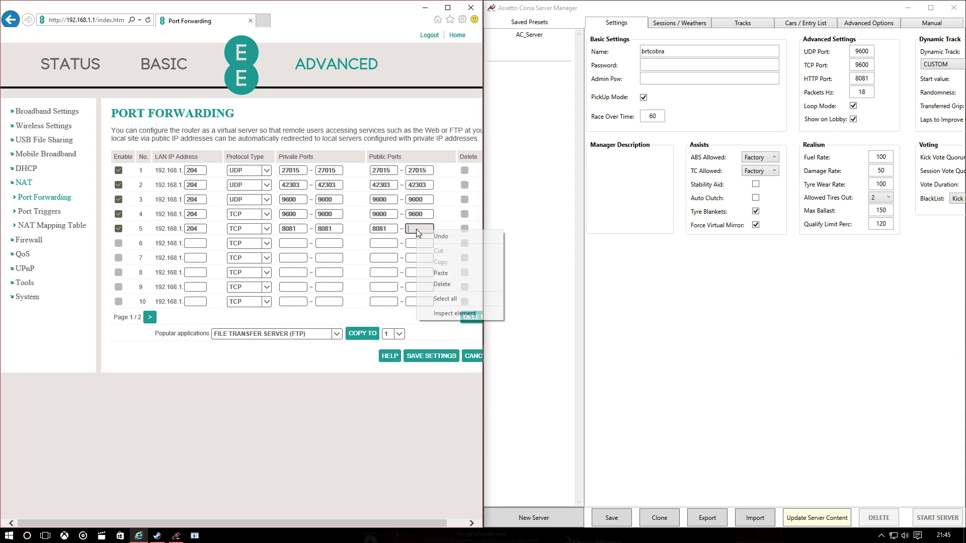
click(441, 274)
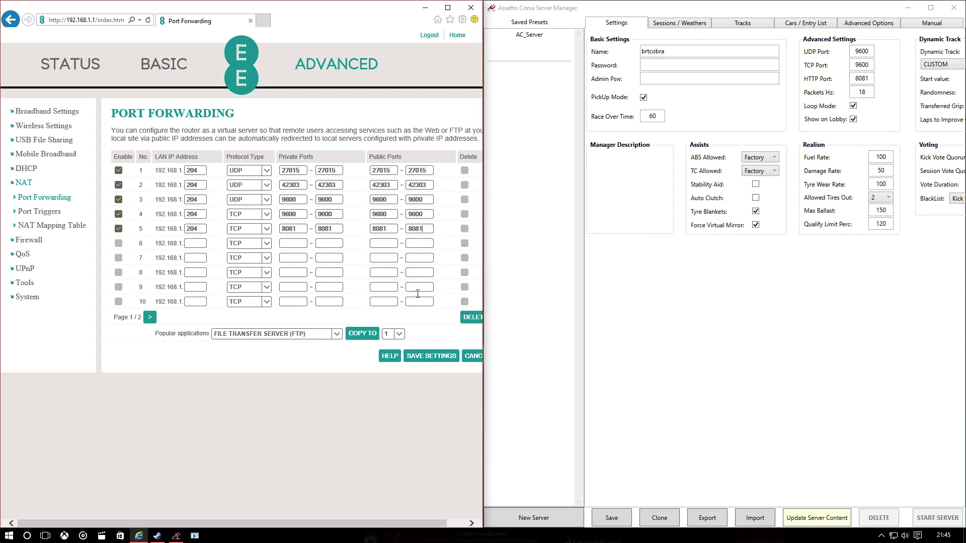
click(432, 358)
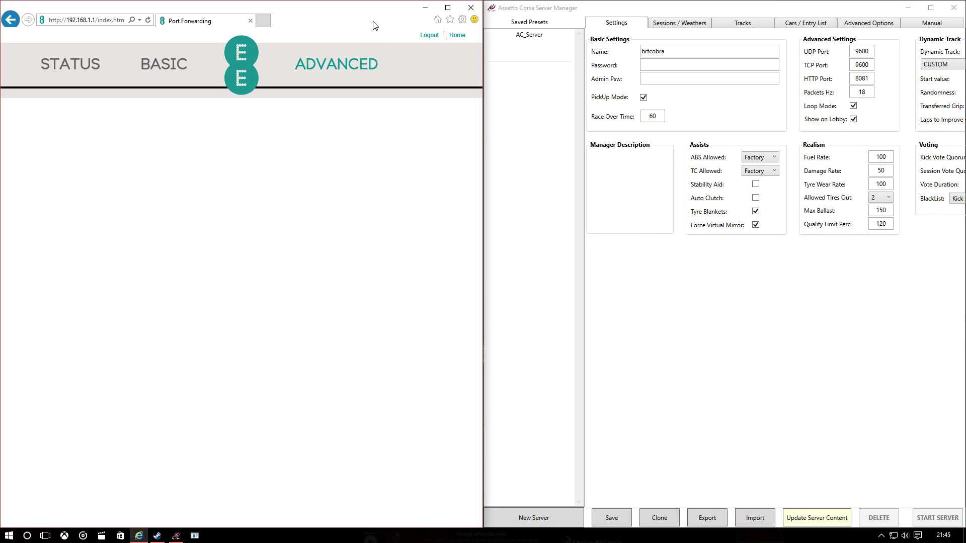
Move the Server Manager window left, maximize it, and expand the Dynamic Track preset list.
drag(684, 12, 354, 39)
click(626, 35)
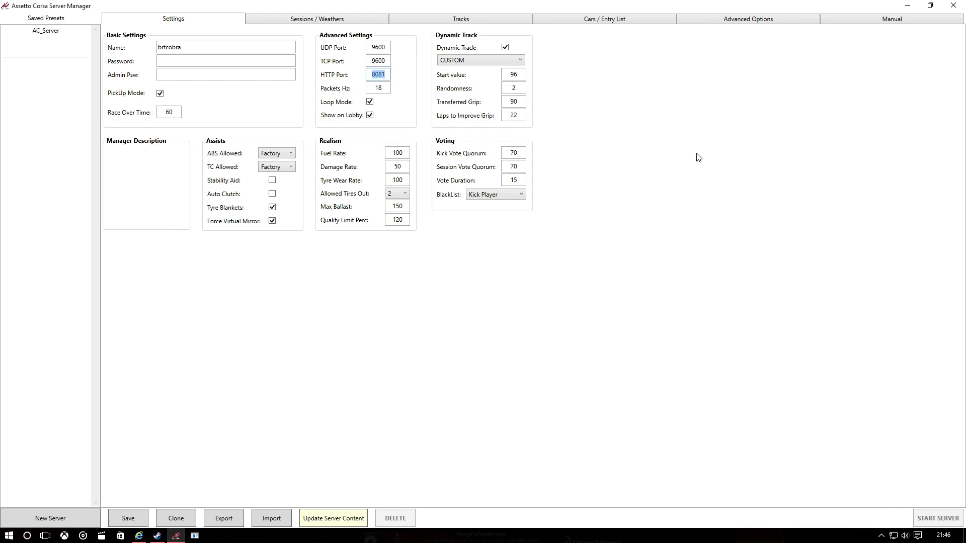
click(521, 61)
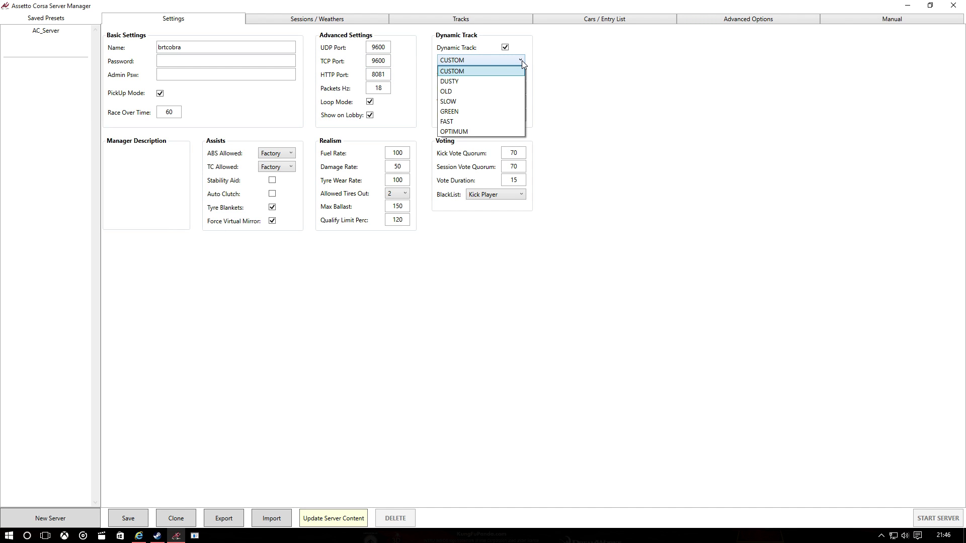
Select the FAST dynamic track preset and set Kick Vote Quorum to 40.
click(493, 122)
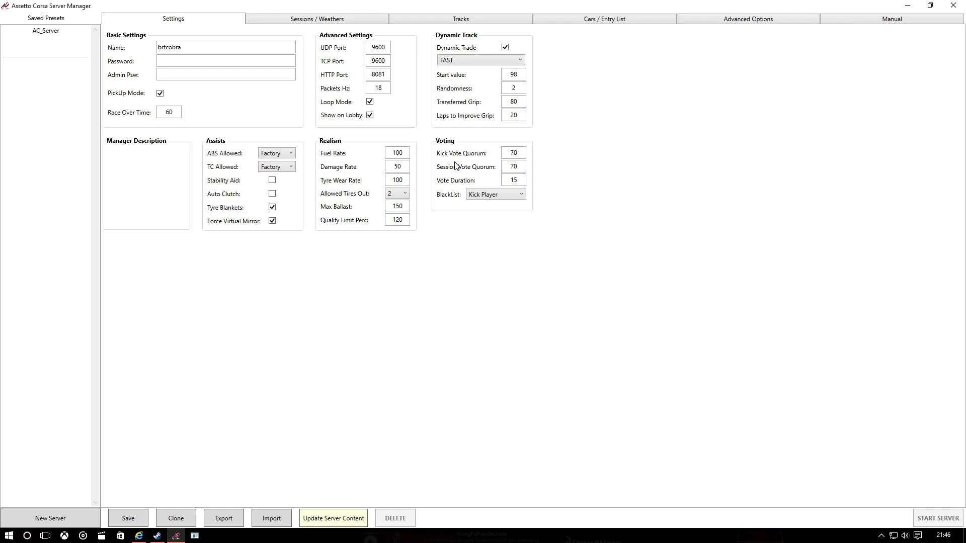
click(520, 153)
key(BackSpace)
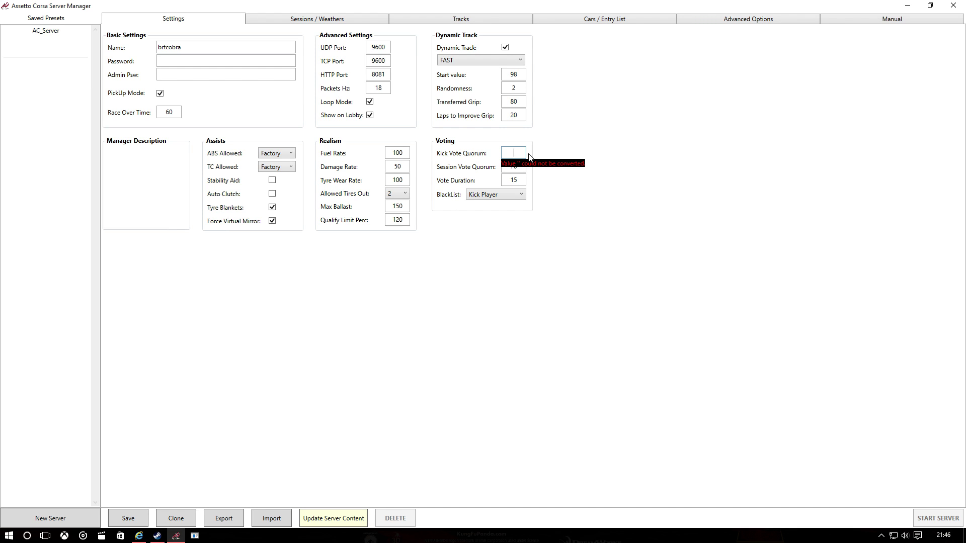
text(40)
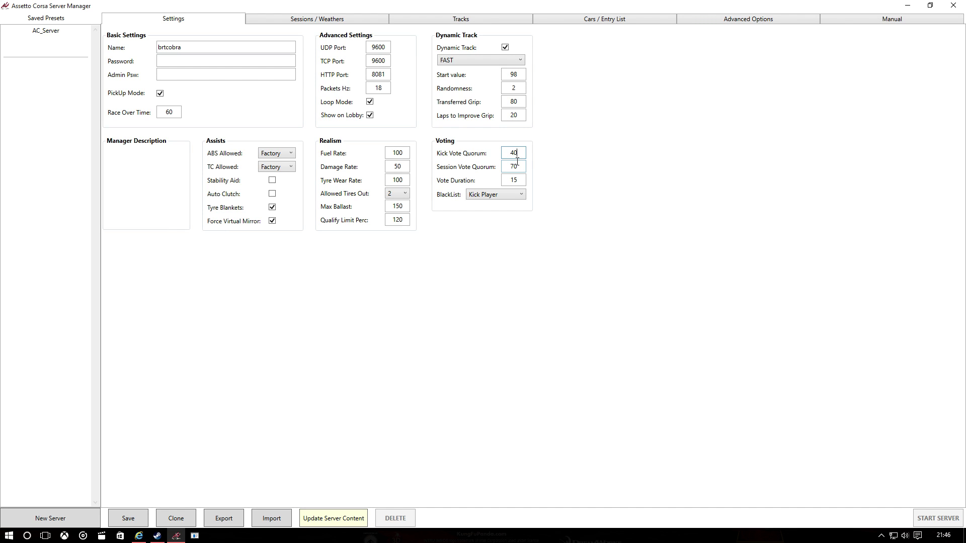
Set Session Vote Quorum to 40 and Vote Duration to 10, keeping blacklist on Kick Player.
click(514, 166)
key(BackSpace)
text(40)
click(515, 181)
key(BackSpace)
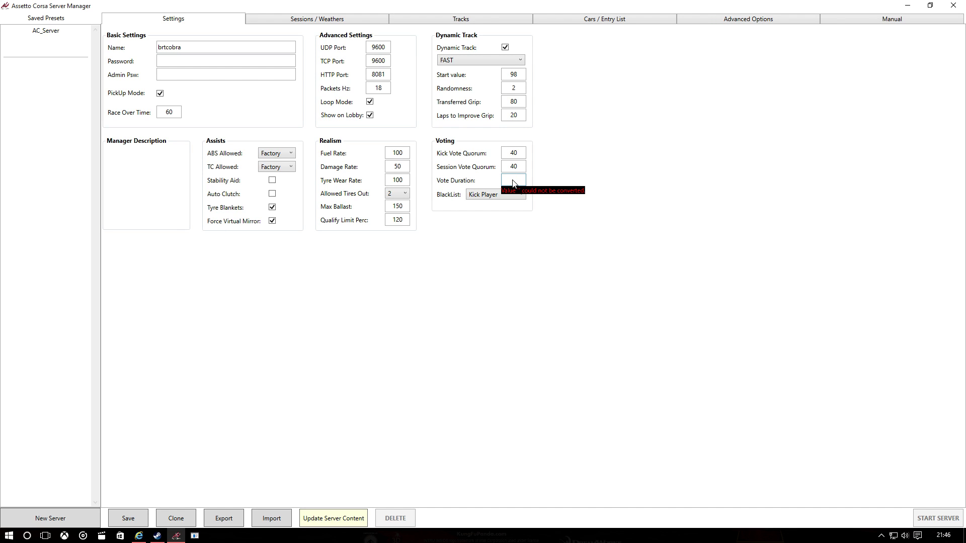
text(10)
click(521, 196)
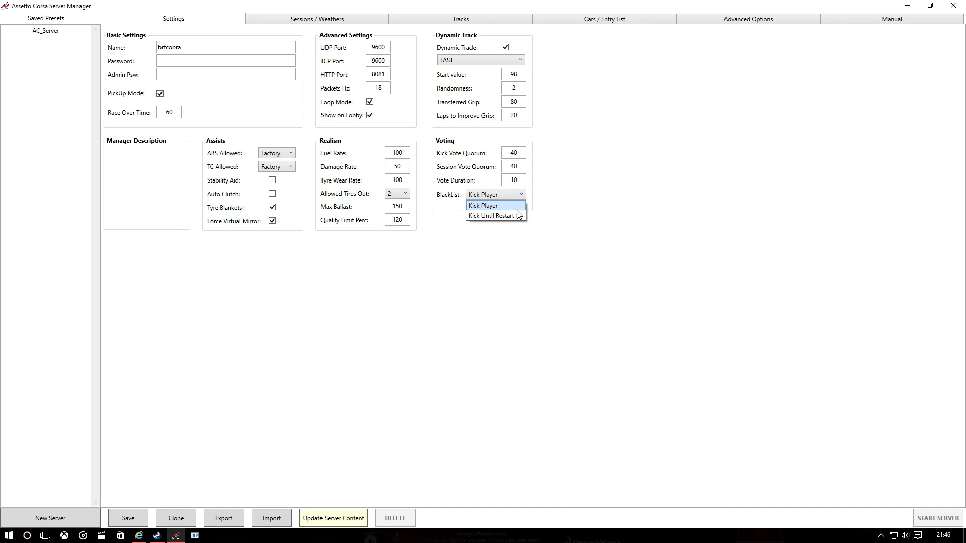
click(563, 190)
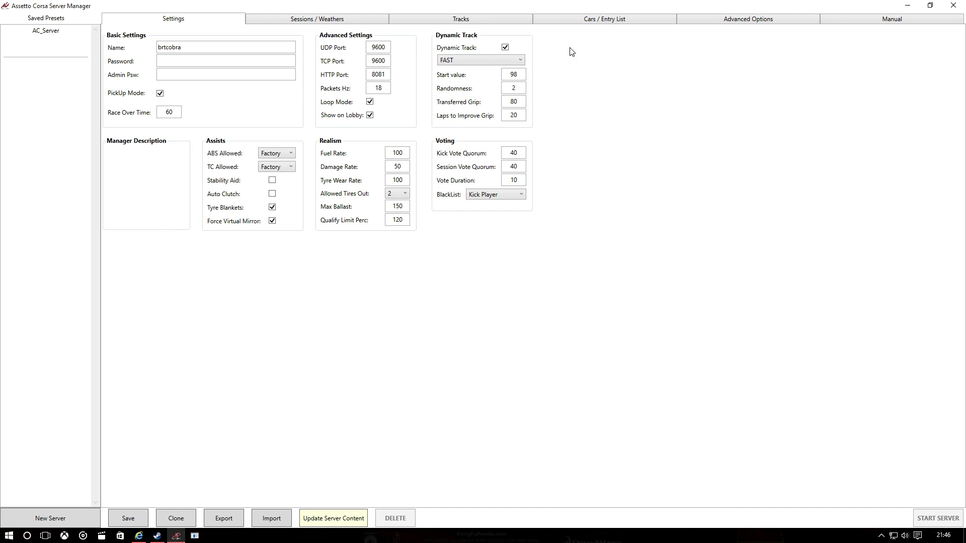
Untick Qualify Can Join, set race Join Type to Close at Start, then show the Tracks tab.
click(327, 24)
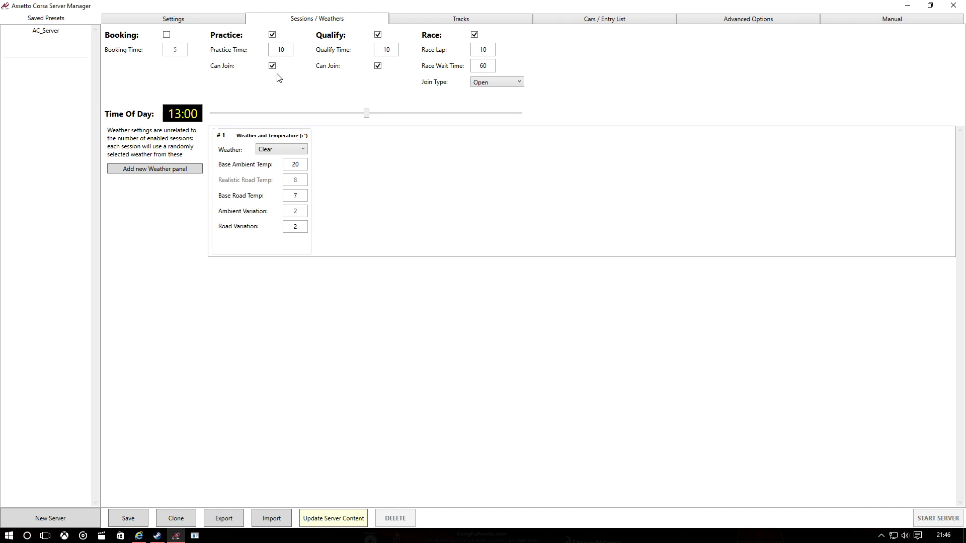
click(377, 68)
click(520, 84)
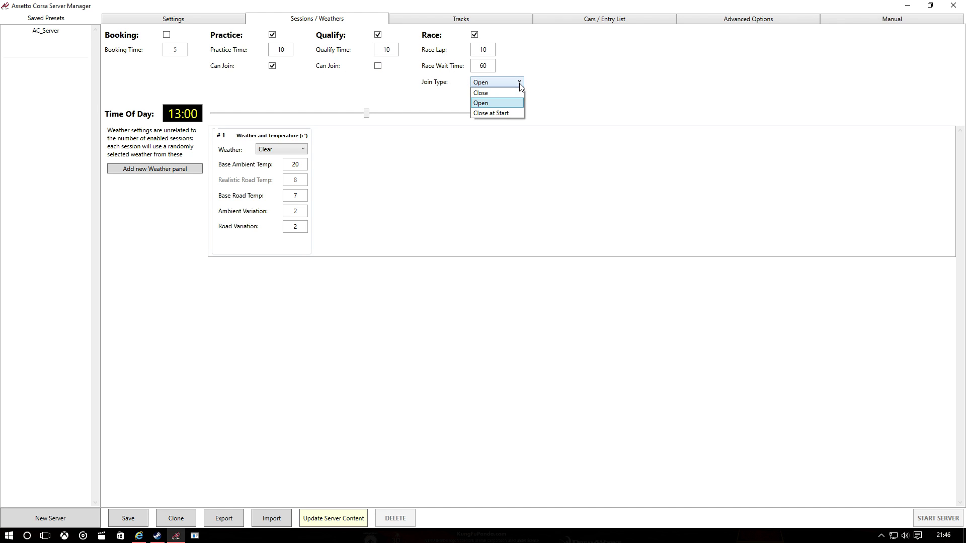
click(508, 112)
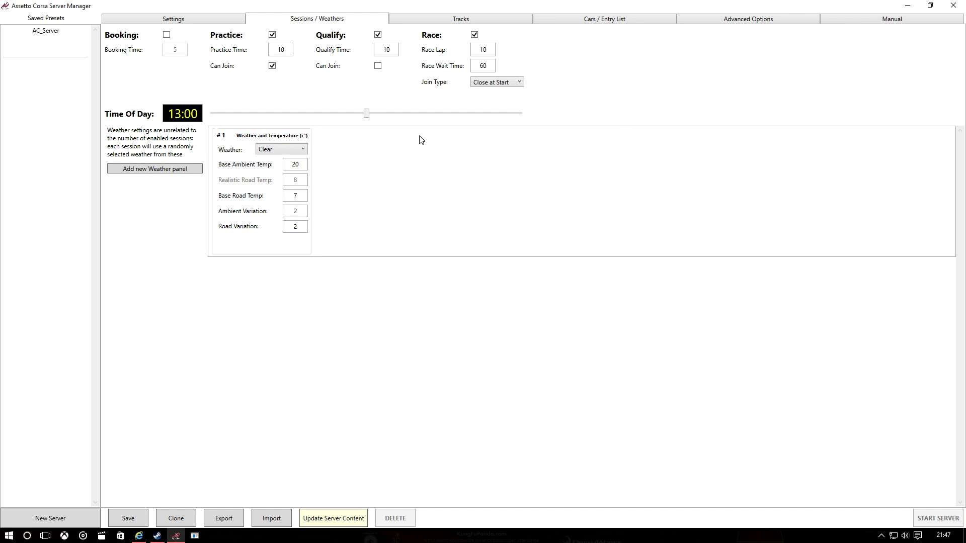
click(477, 25)
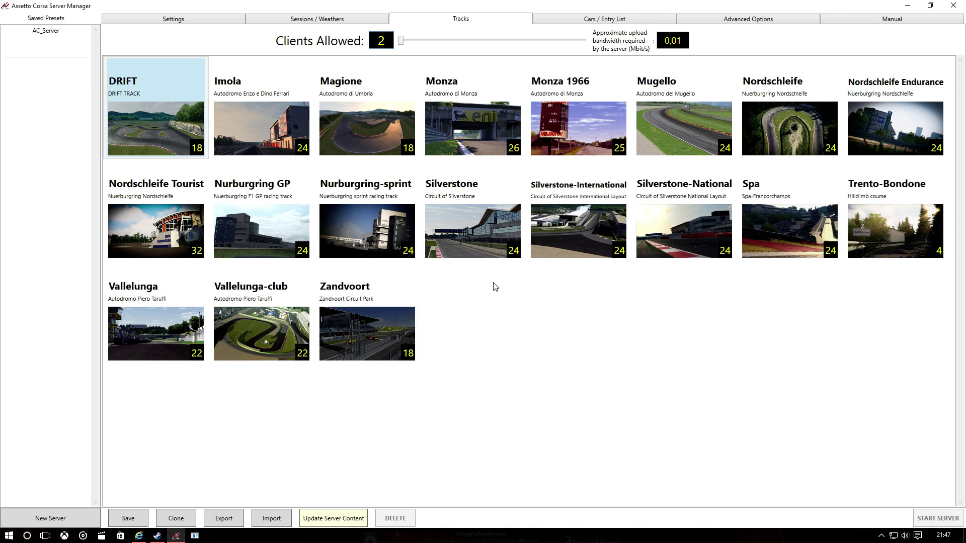
Select the Monza track and set the Clients Allowed slider to 12.
click(463, 150)
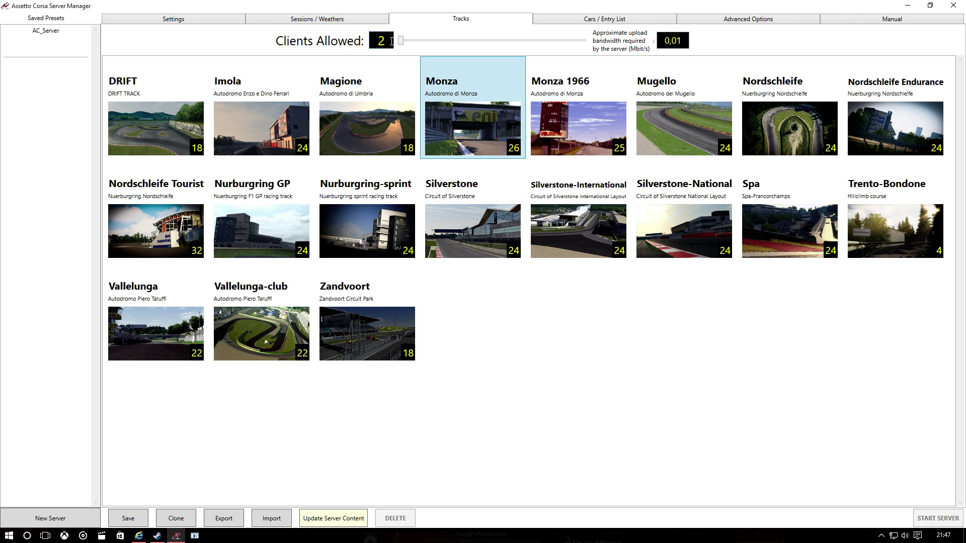
drag(400, 42, 587, 43)
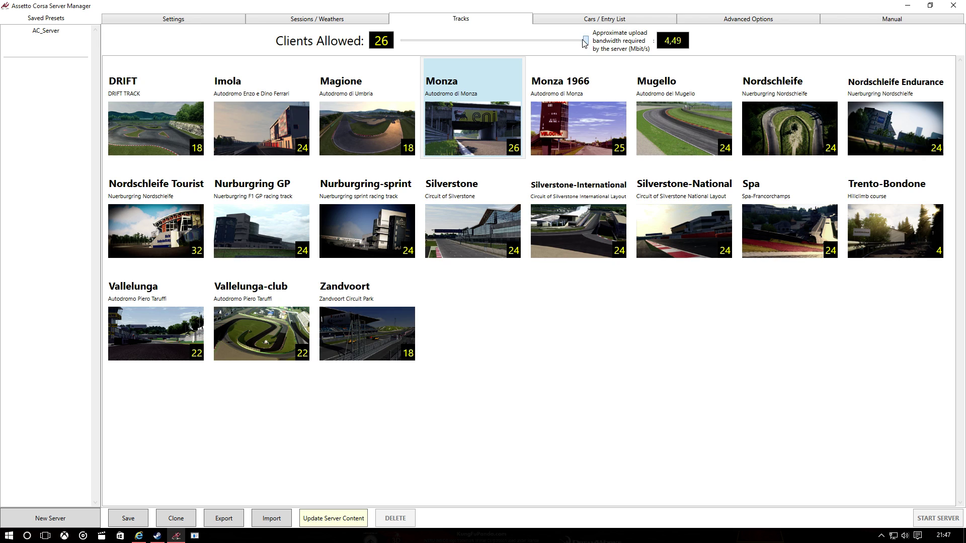
drag(584, 42, 480, 46)
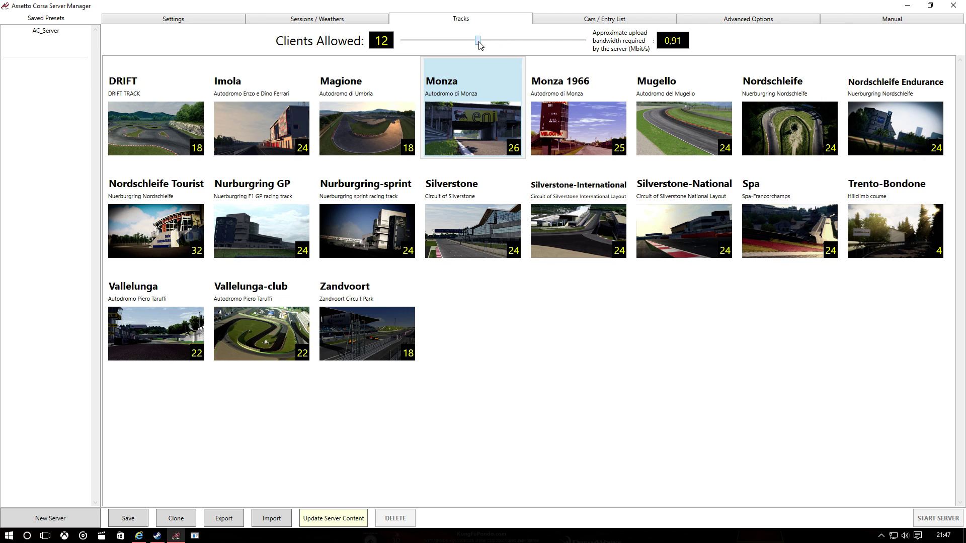
click(620, 22)
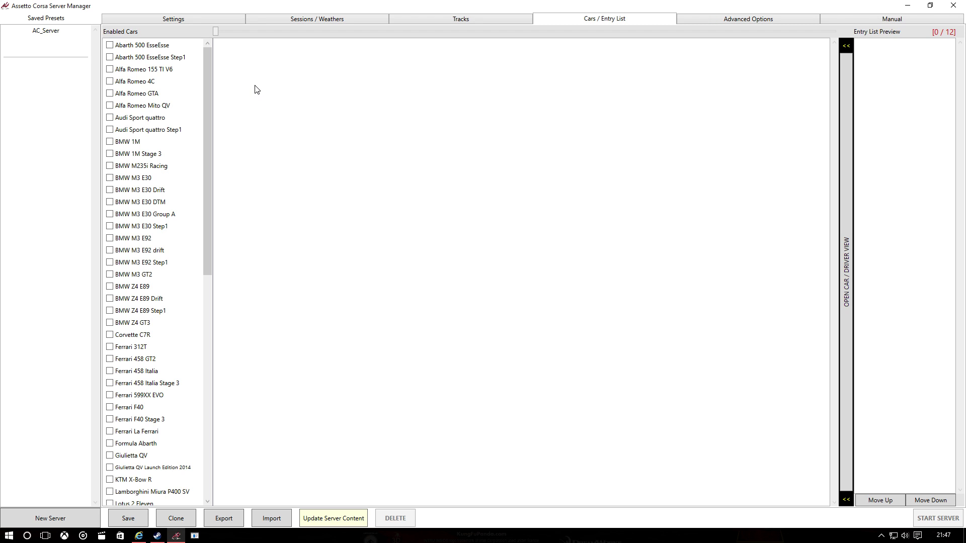
Enable the Nissan GT-R GT3, Mercedes SLS AMG GT3 and McLaren MP4-12C GT3.
scroll(174, 194, down, 10)
scroll(170, 195, down, 3)
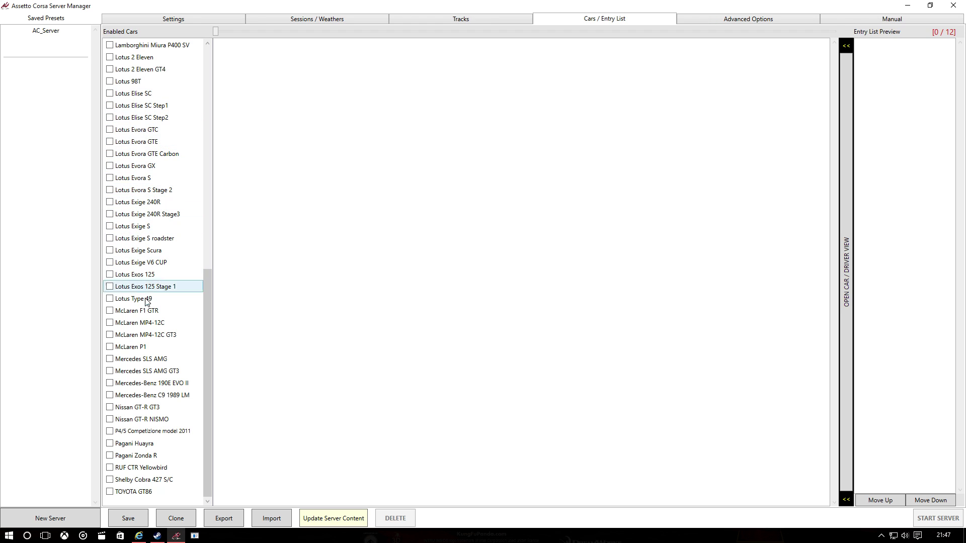
click(109, 408)
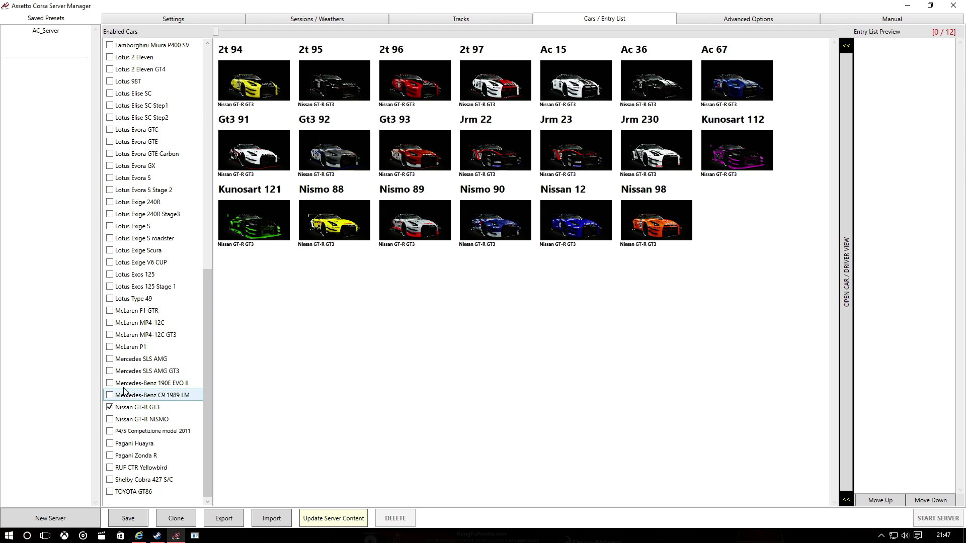
click(110, 372)
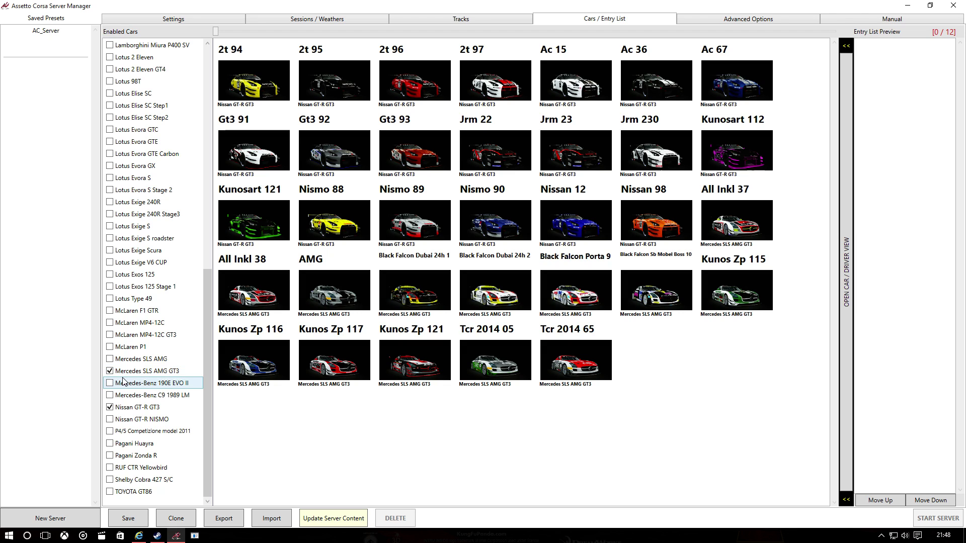
click(113, 337)
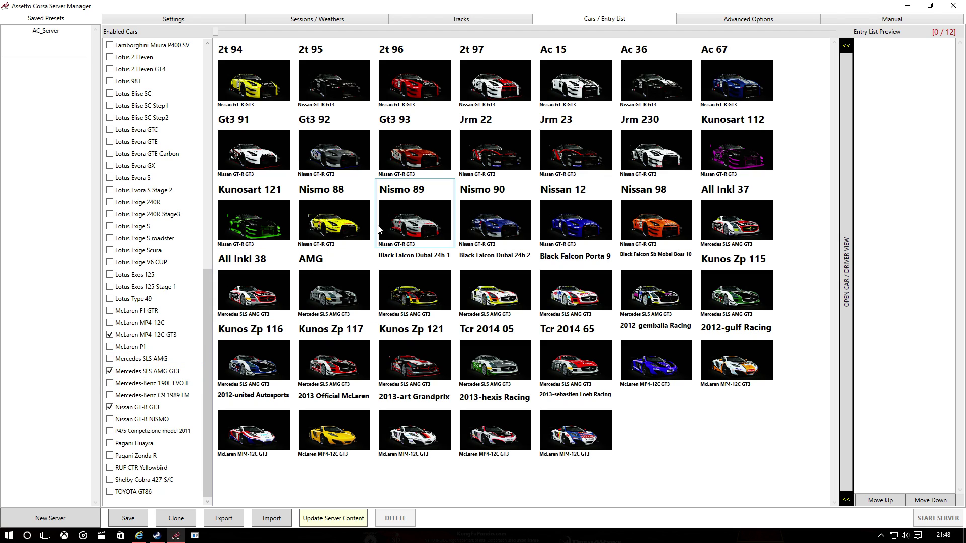
Add six liveries to the entry list, including Nissan 2t 94, Gt3 91, Kunosart 121, Mercedes All Inkl 38, Kunos Zp 116.
click(265, 78)
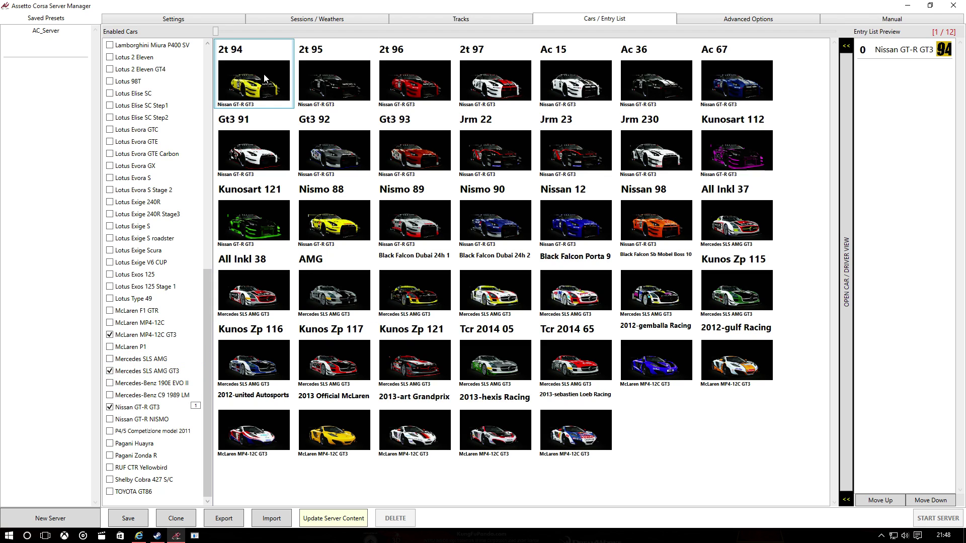
click(264, 160)
click(260, 241)
click(260, 282)
click(251, 360)
click(247, 415)
Add six more GT3 liveries, ending with the 2013 Official McLaren, to reach 12/12 entries.
click(342, 84)
click(342, 151)
click(342, 221)
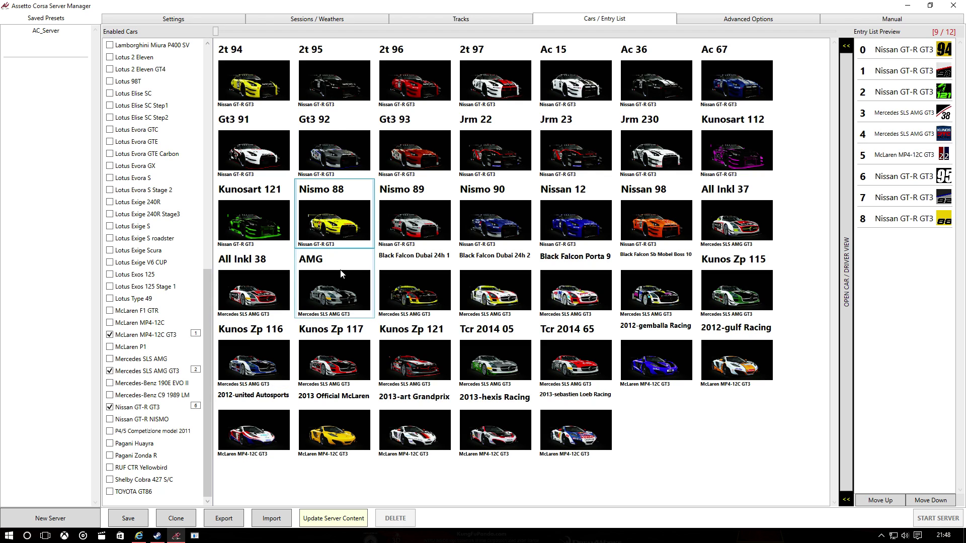
click(343, 281)
click(336, 352)
click(340, 430)
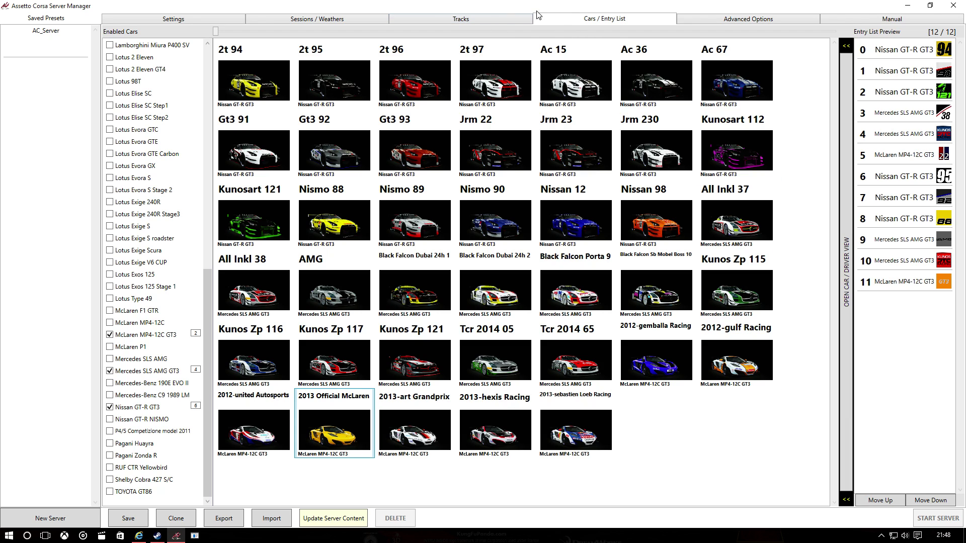
click(742, 22)
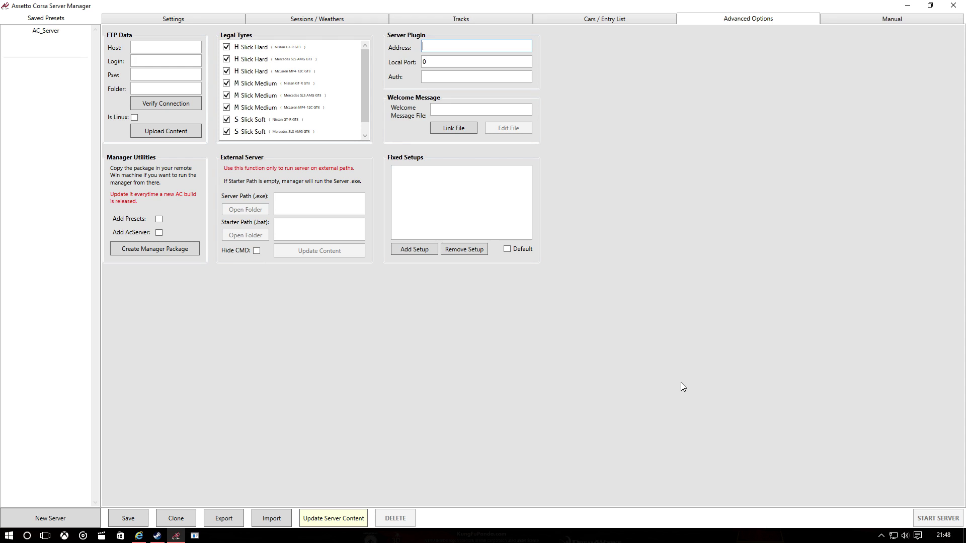
Save the configuration, confirm the prompt, select the brtcobra preset and start the server.
click(129, 517)
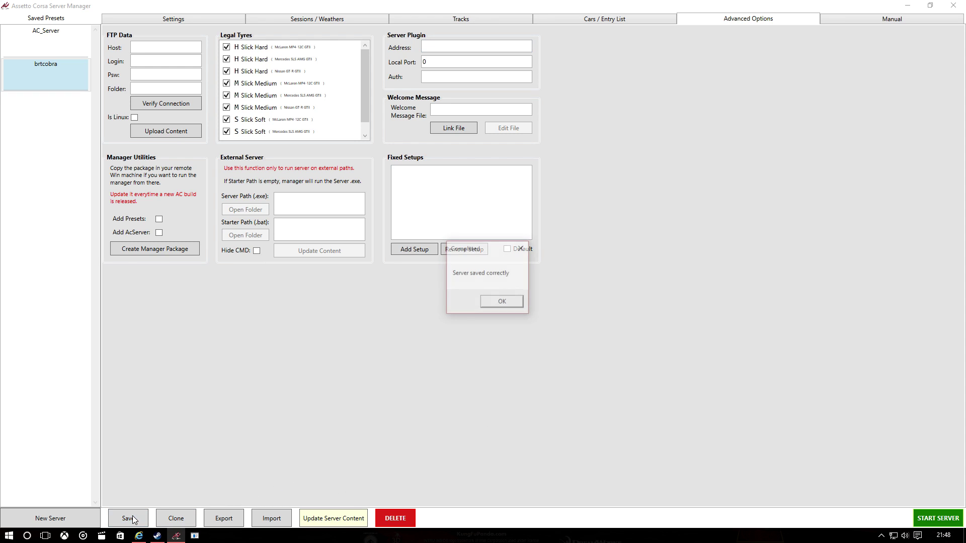
click(493, 304)
click(61, 77)
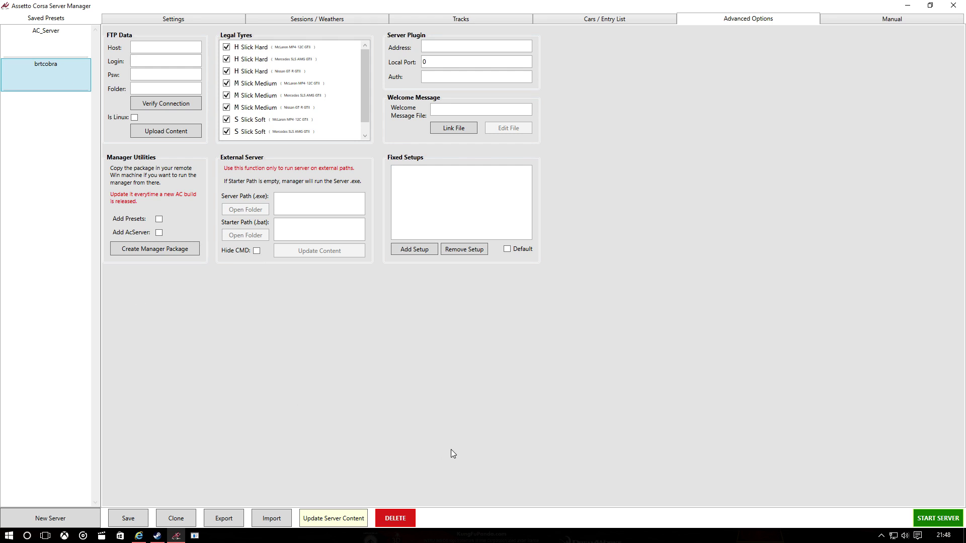
click(949, 522)
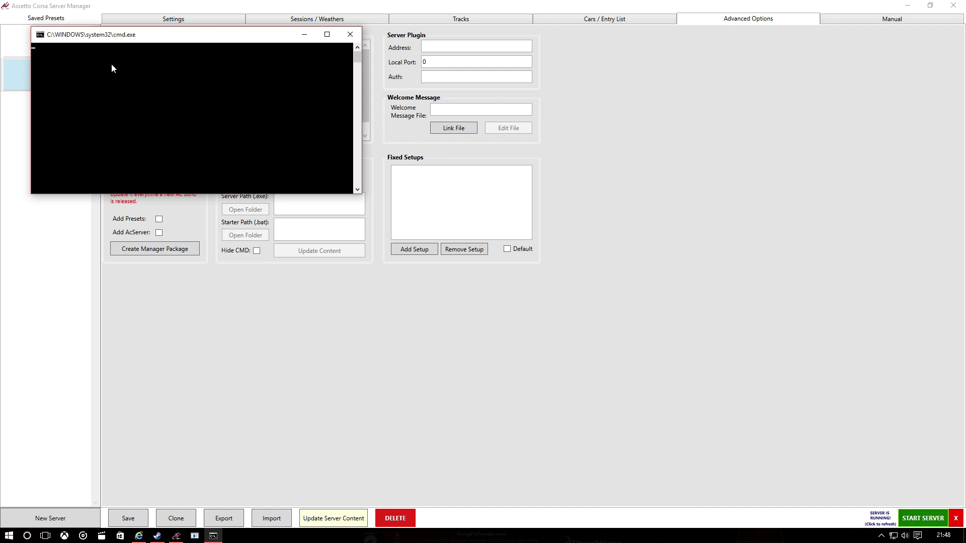
Close the empty cmd.exe console, then minimize the Server Manager and the acServer console.
click(350, 33)
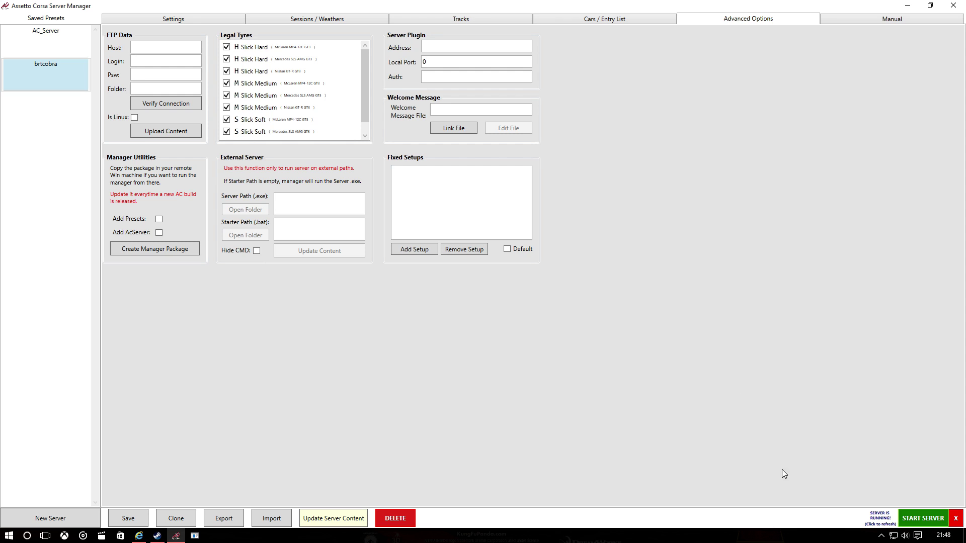
click(911, 5)
click(195, 536)
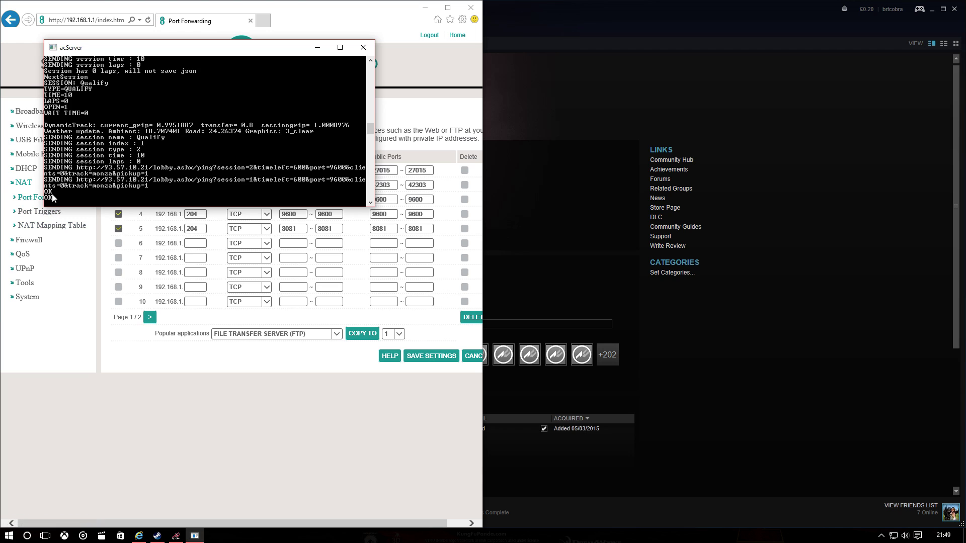
click(317, 47)
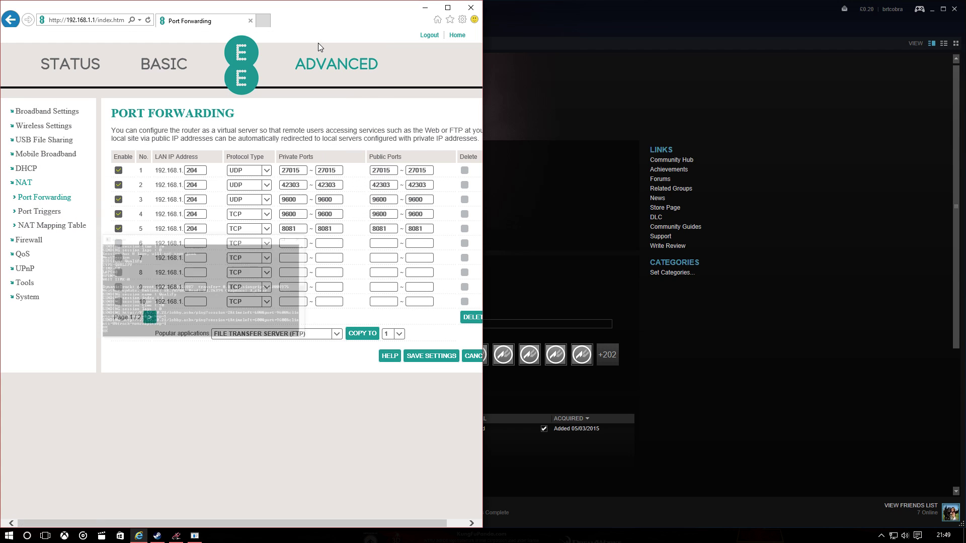
Minimize the router page, launch Assetto Corsa from the Steam library, and continue to the main menu.
click(425, 8)
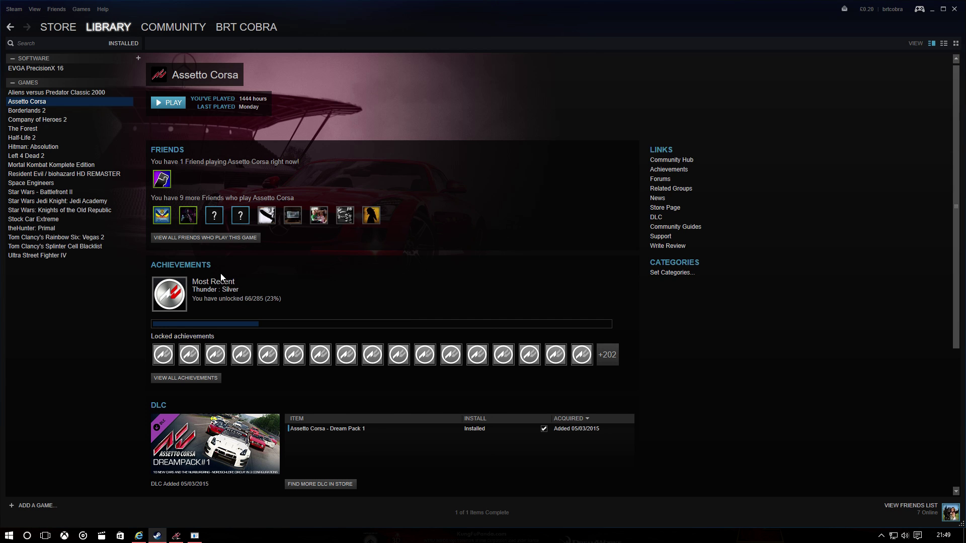
click(170, 105)
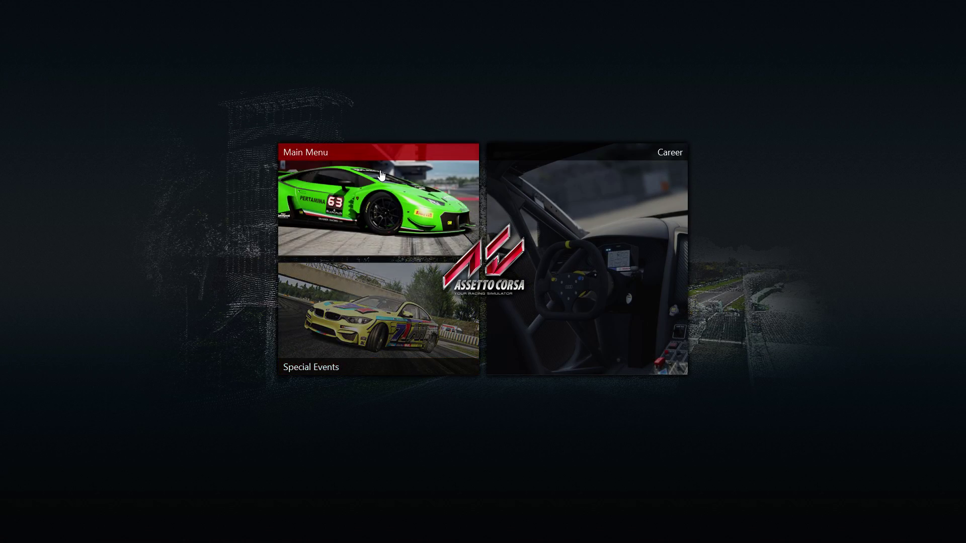
click(460, 239)
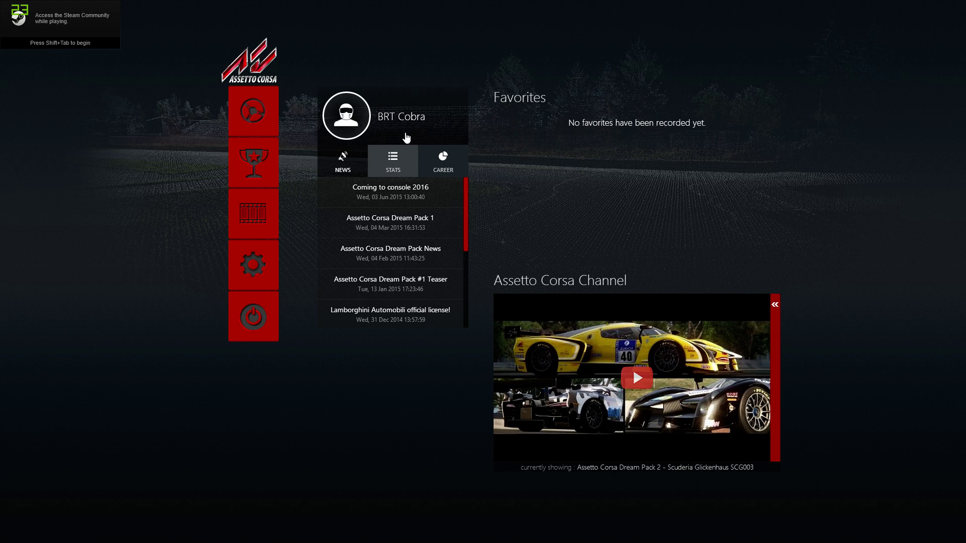
Search online servers for 'brt', select brtcobra, pick the Nissan GT-R GT3 and join.
click(253, 111)
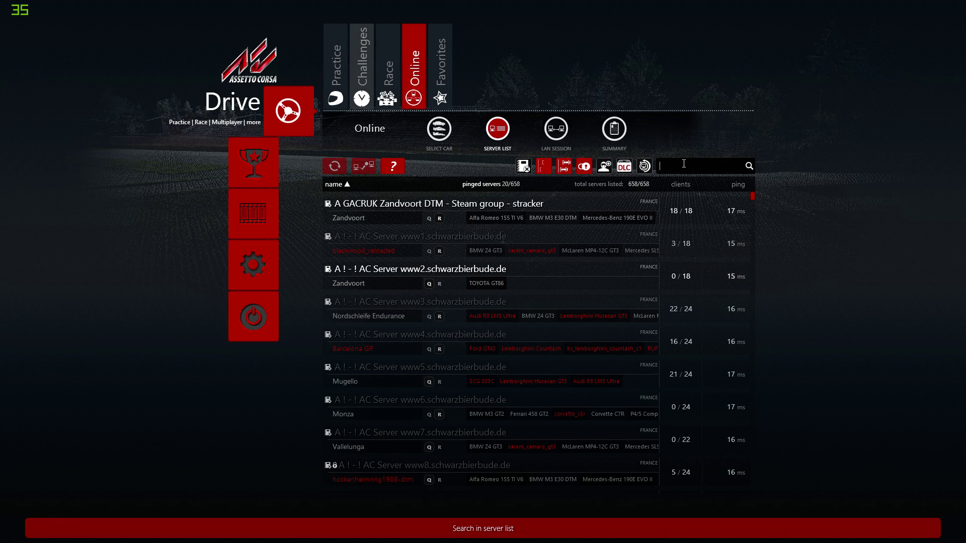
click(683, 164)
text(brt)
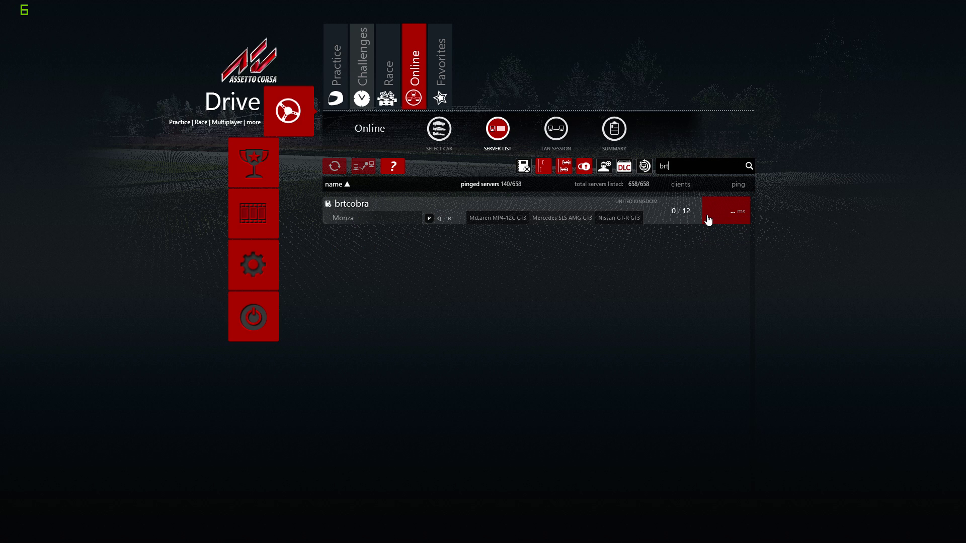
click(662, 215)
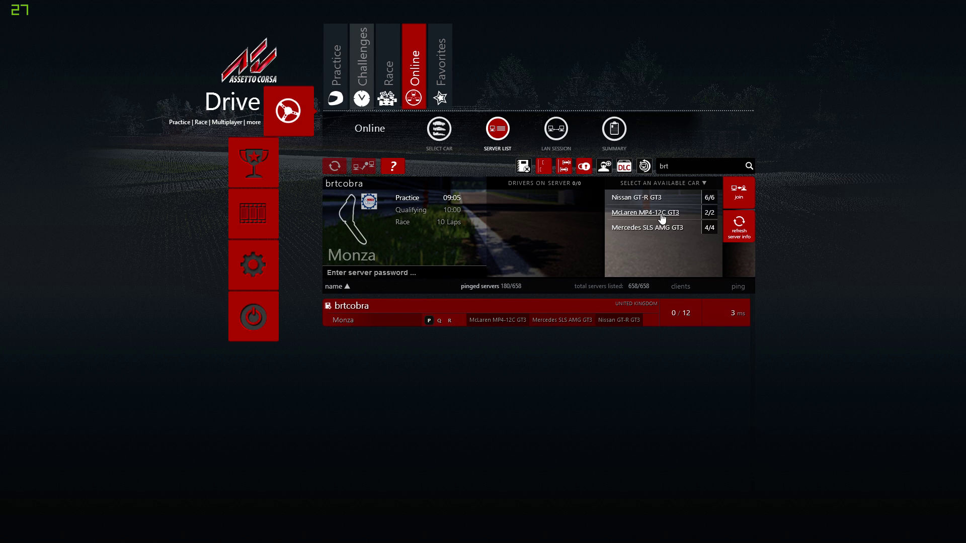
click(631, 205)
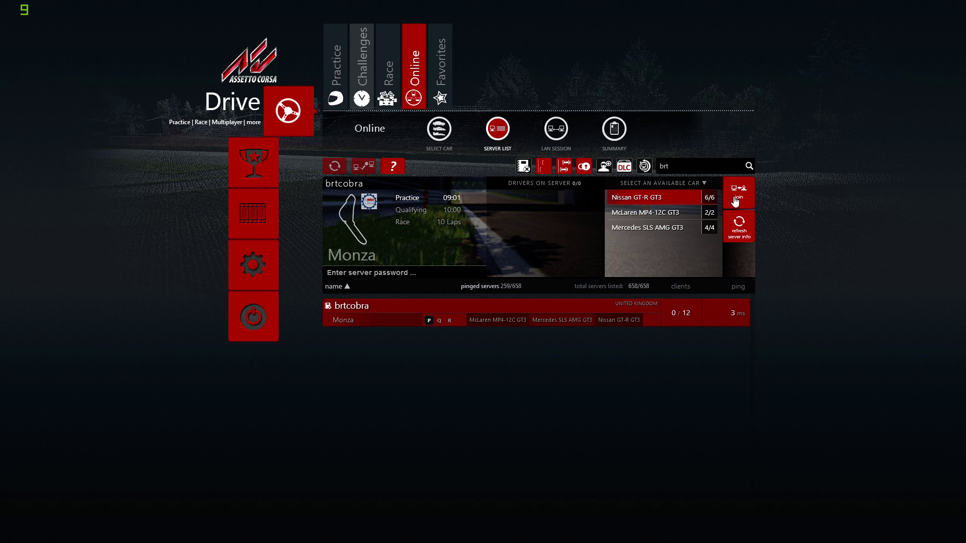
click(736, 203)
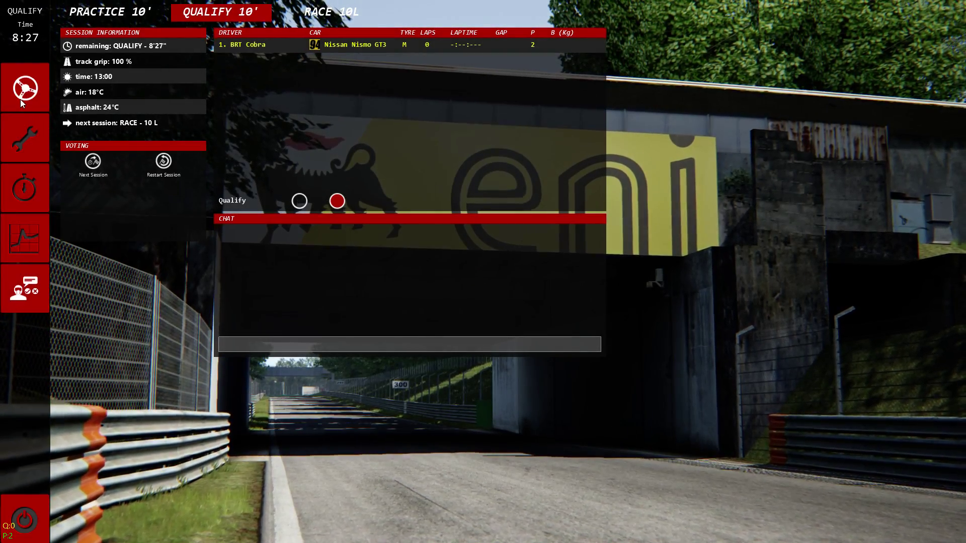
Once loading finishes, get into the Nissan GT-R GT3 in the Monza pit lane.
click(20, 98)
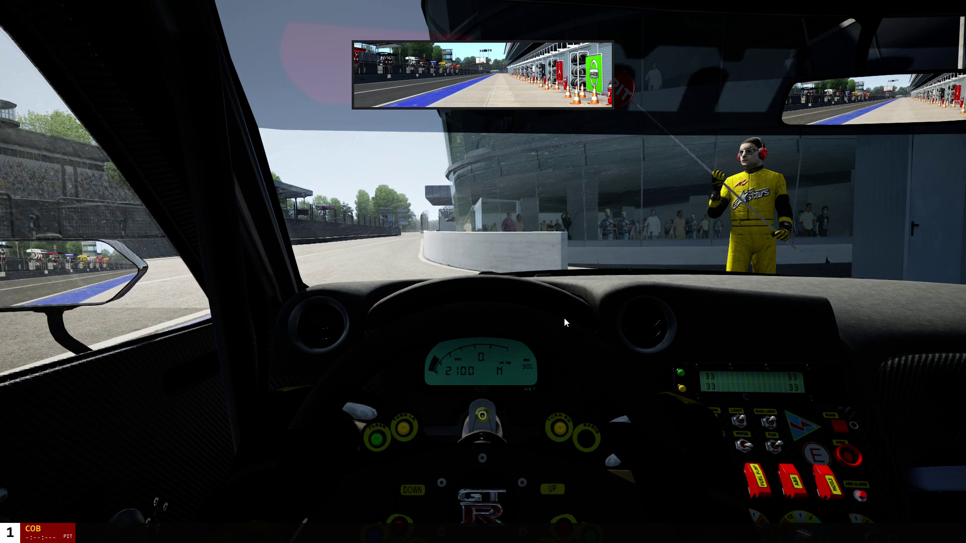
Drive the Nissan GT3 from the pit box down the Monza pit lane onto the straight.
key(Up)
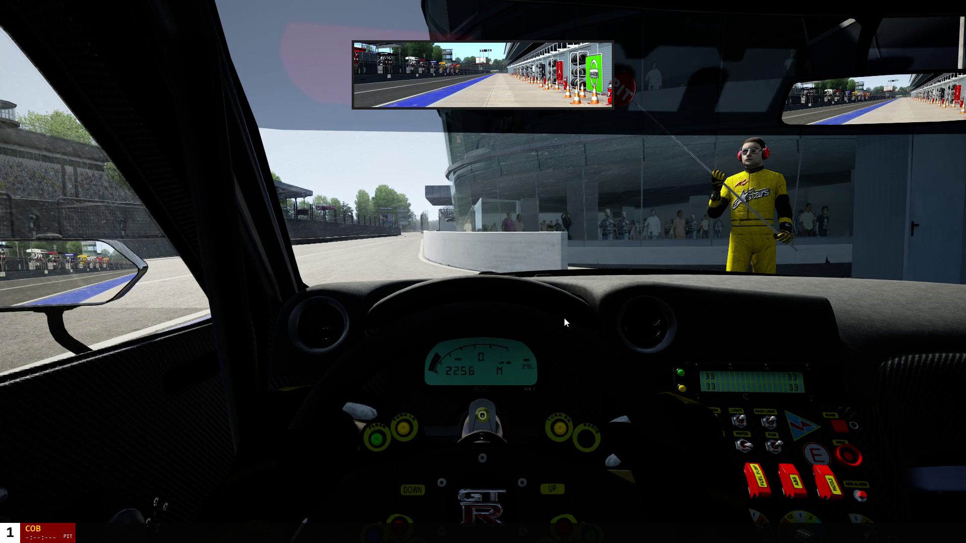
key(Left)
key(Up)
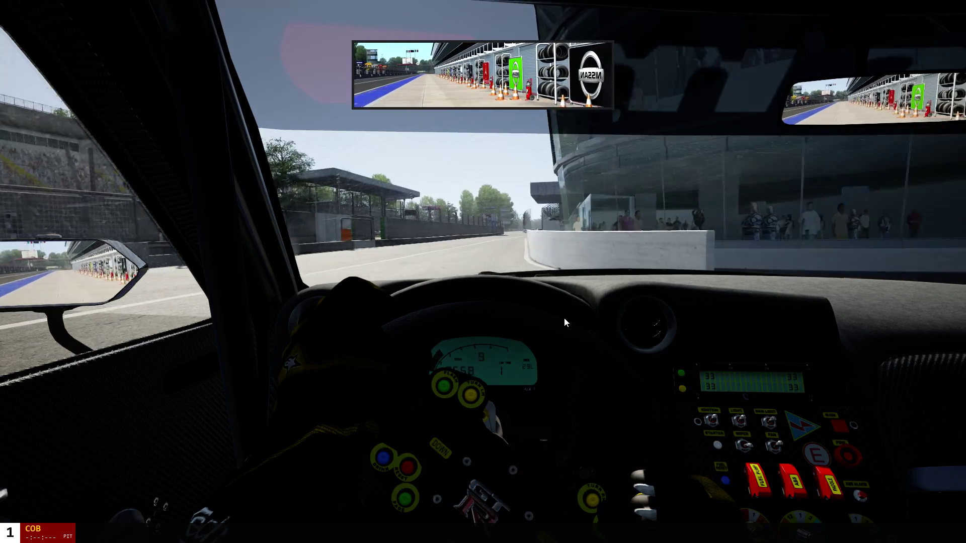
key(Up)
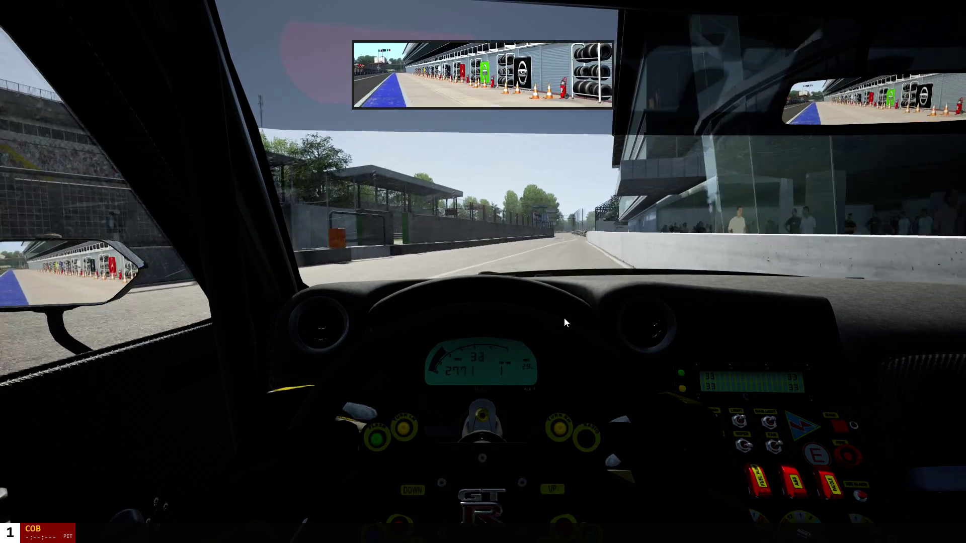
key(Right)
key(Up)
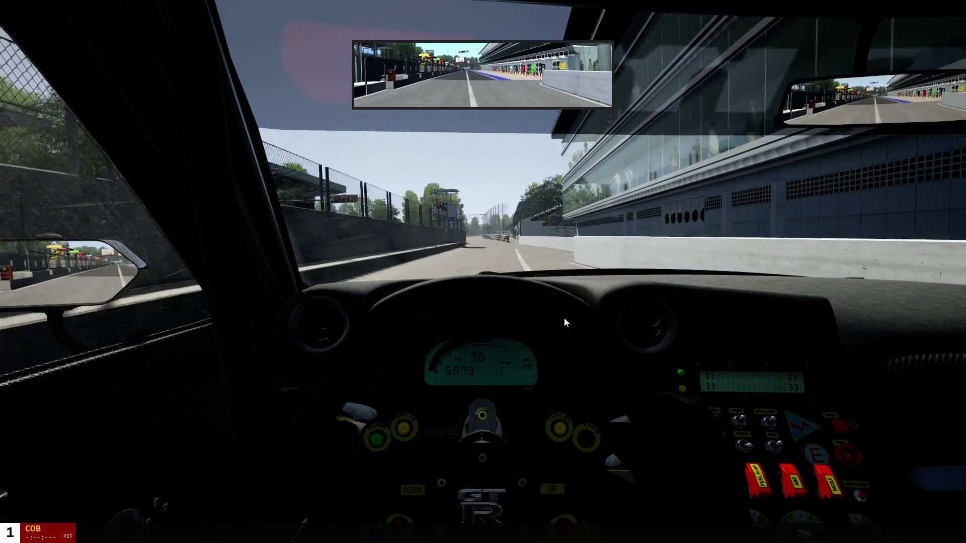
key(Up)
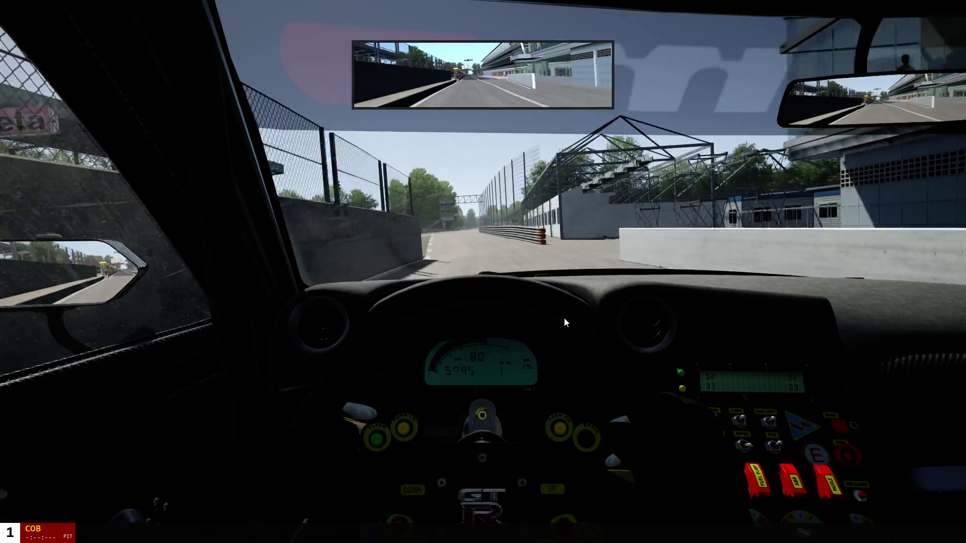
key(Left)
key(Up)
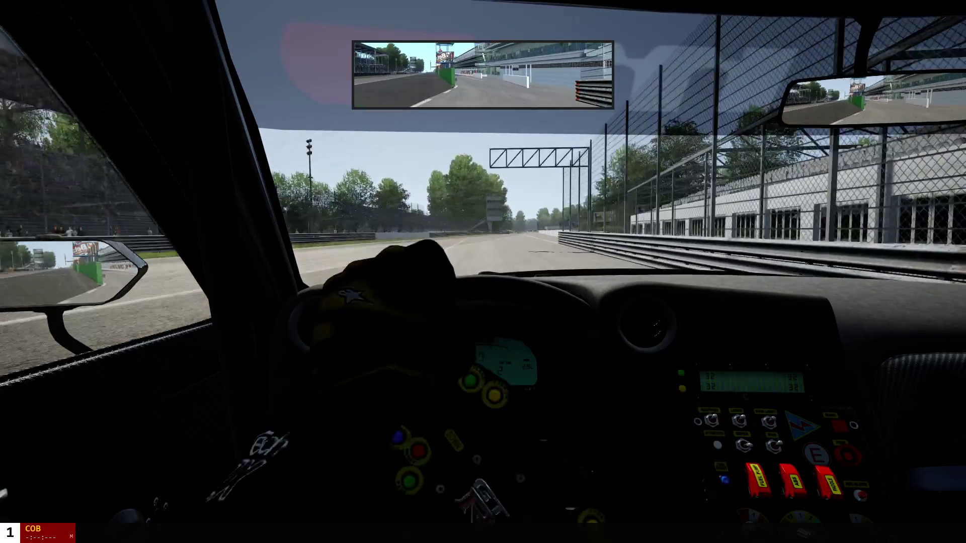
Brake hard for the chicane, stop the car, and bring up the pause menu.
key(Down)
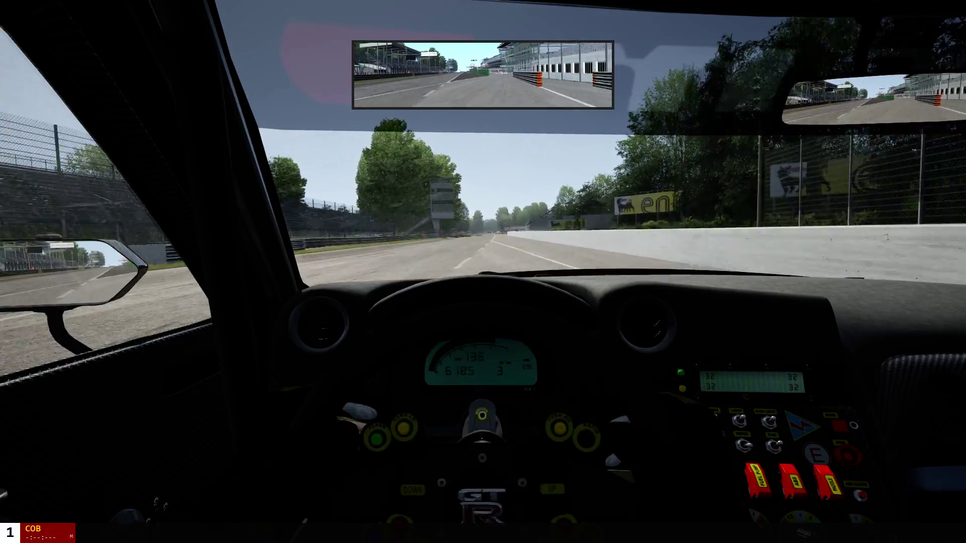
key(Down)
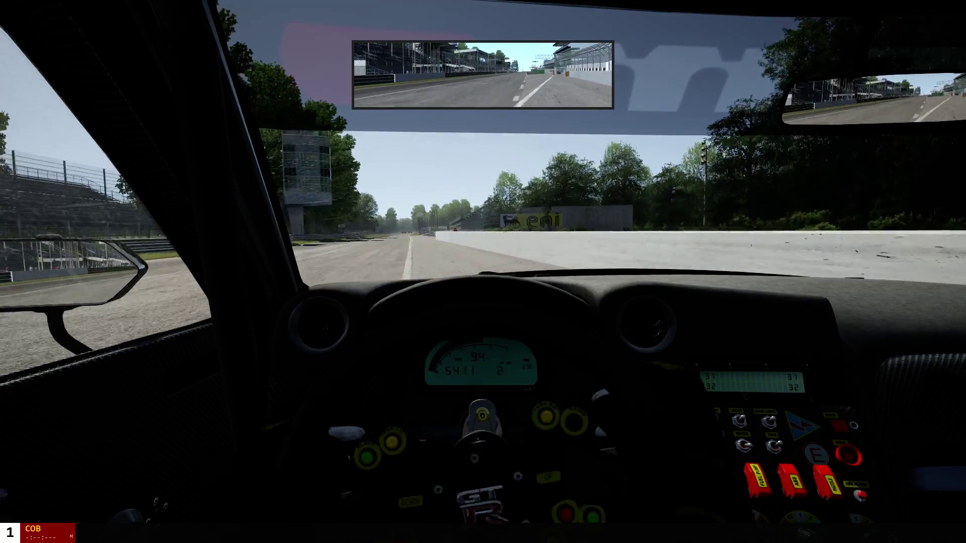
key(Right)
key(Down)
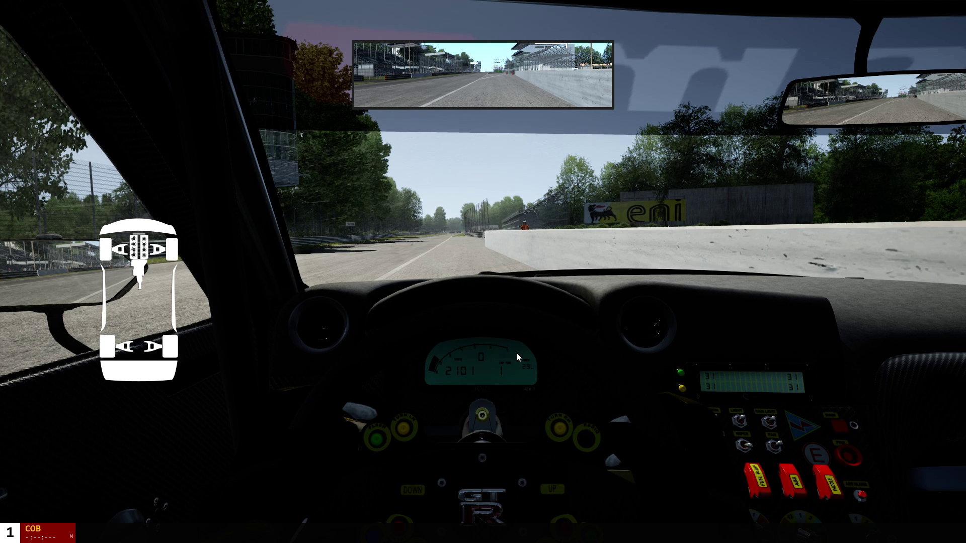
key(Escape)
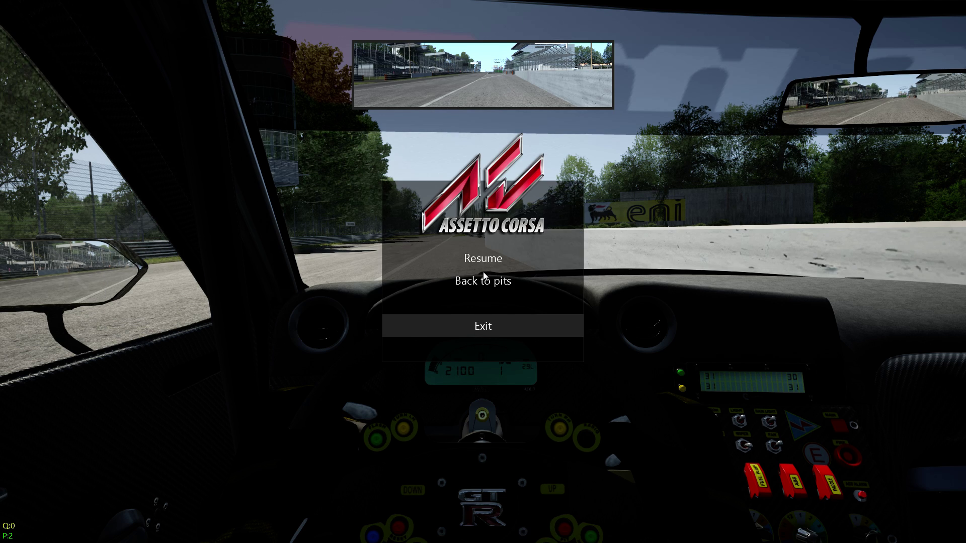